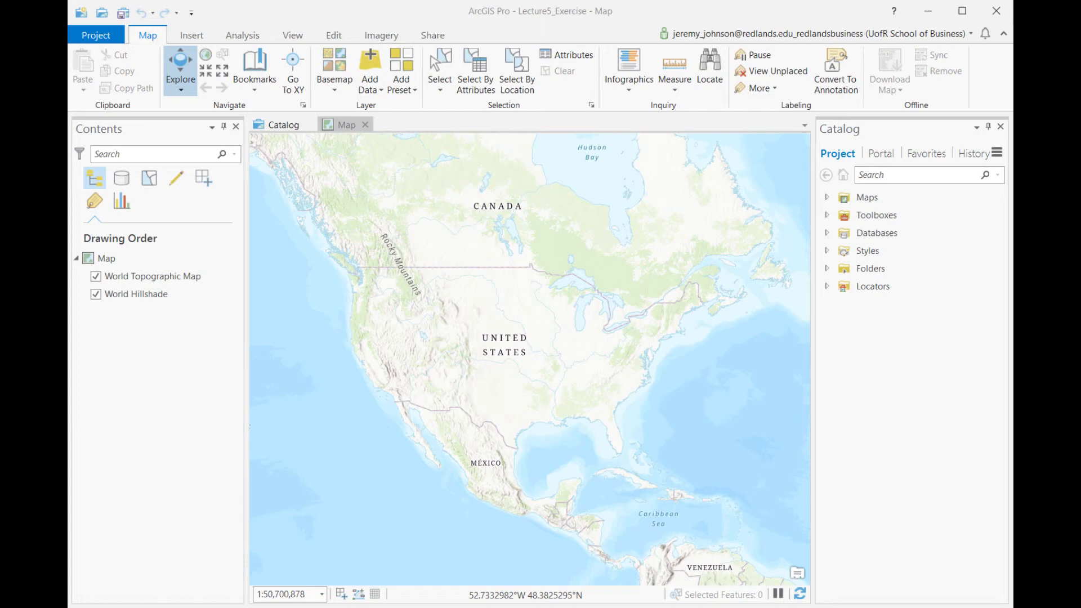
- Switch to File Explorer, examine the files in the tl_2015_us_state folder and return to _GIS_LocationAnalytics
click(451, 606)
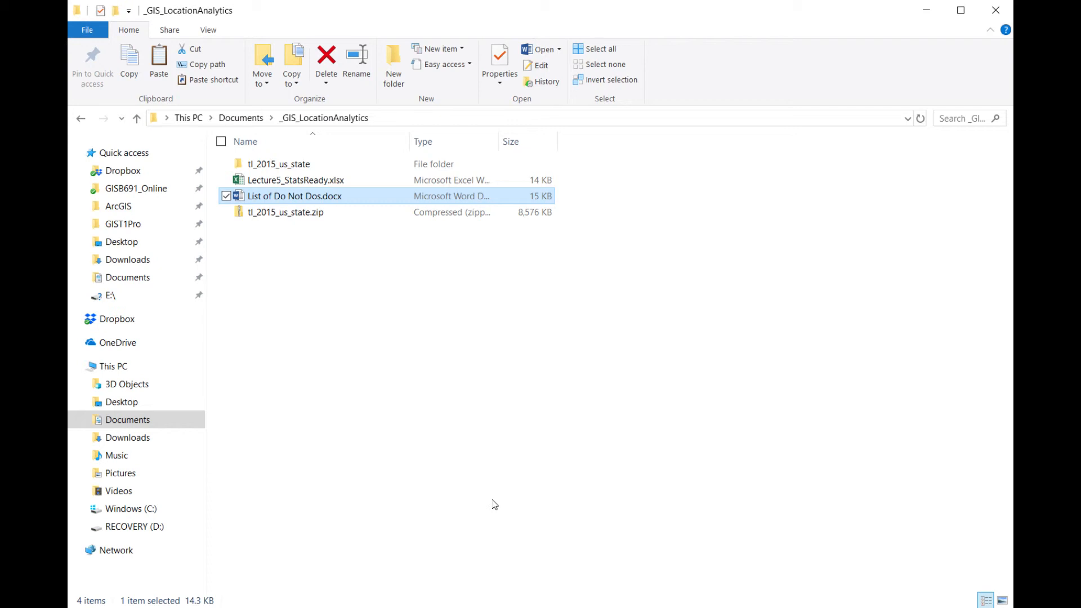
click(279, 164)
double_click(279, 164)
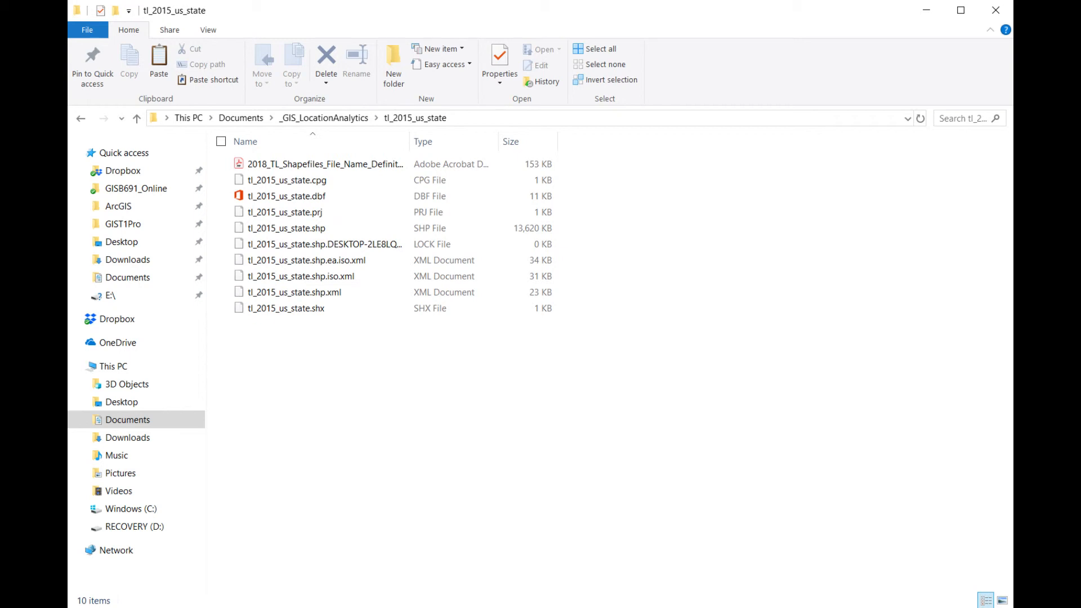
click(87, 117)
click(321, 307)
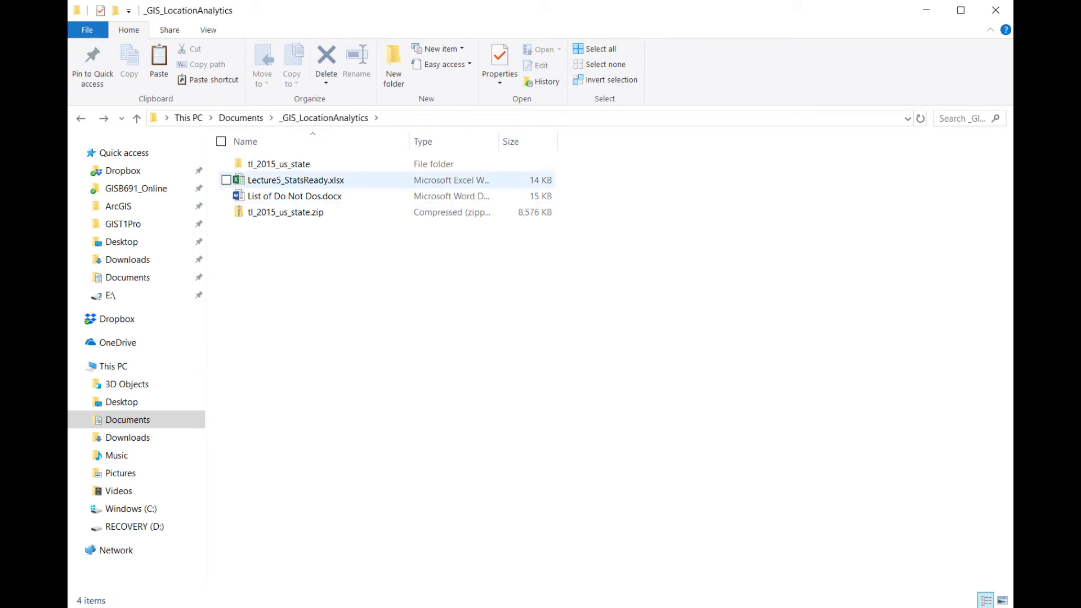
- Open the Lecture5_StatsReady.xlsx workbook in Excel
double_click(297, 180)
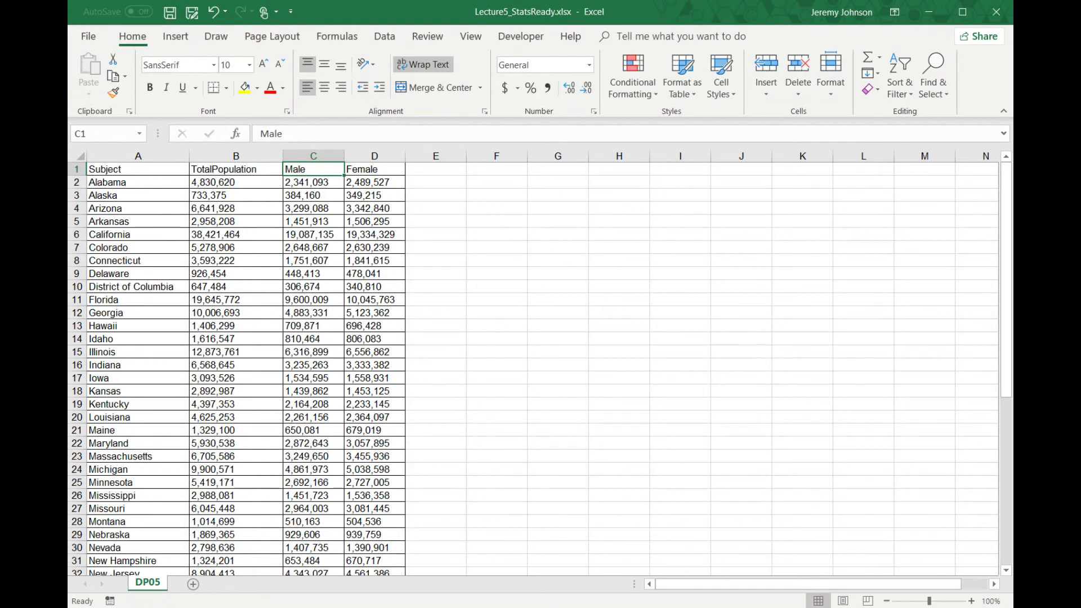
click(802, 443)
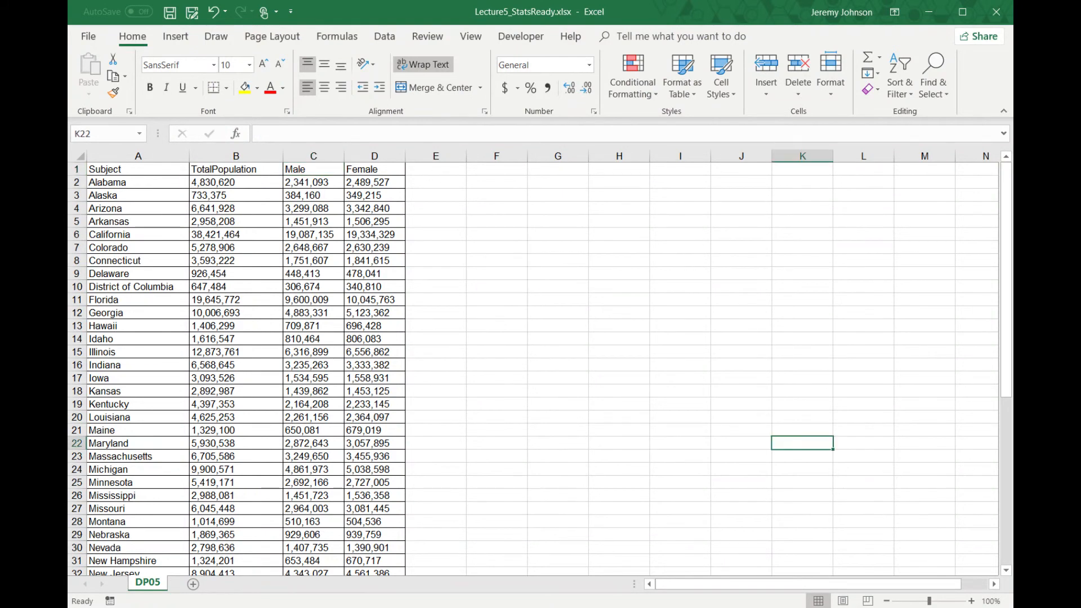
- Center the Subject header in cell A1 horizontally
click(168, 169)
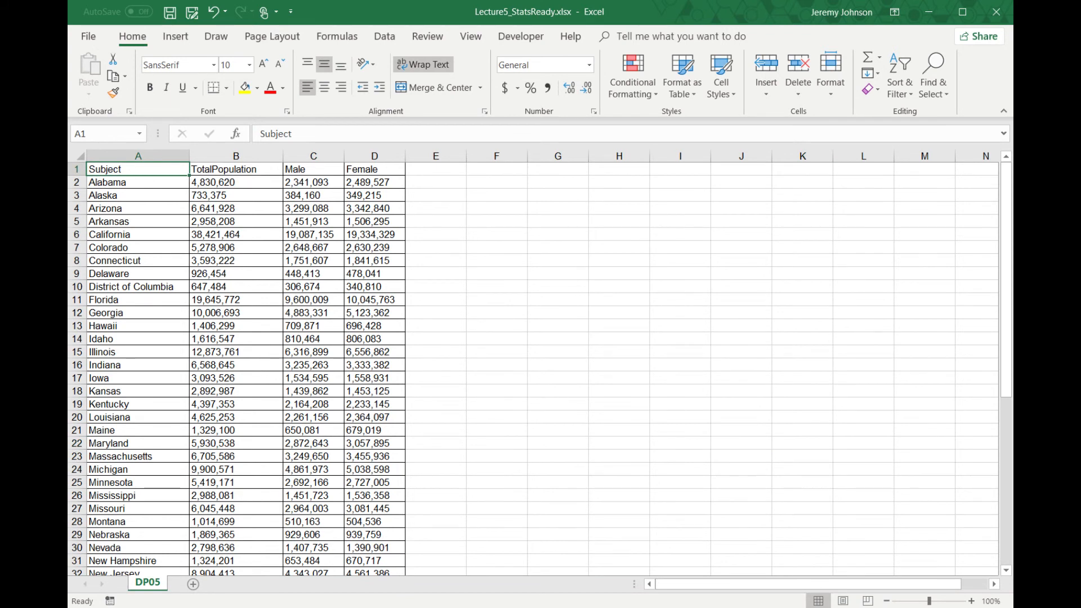
click(324, 88)
click(116, 261)
click(144, 172)
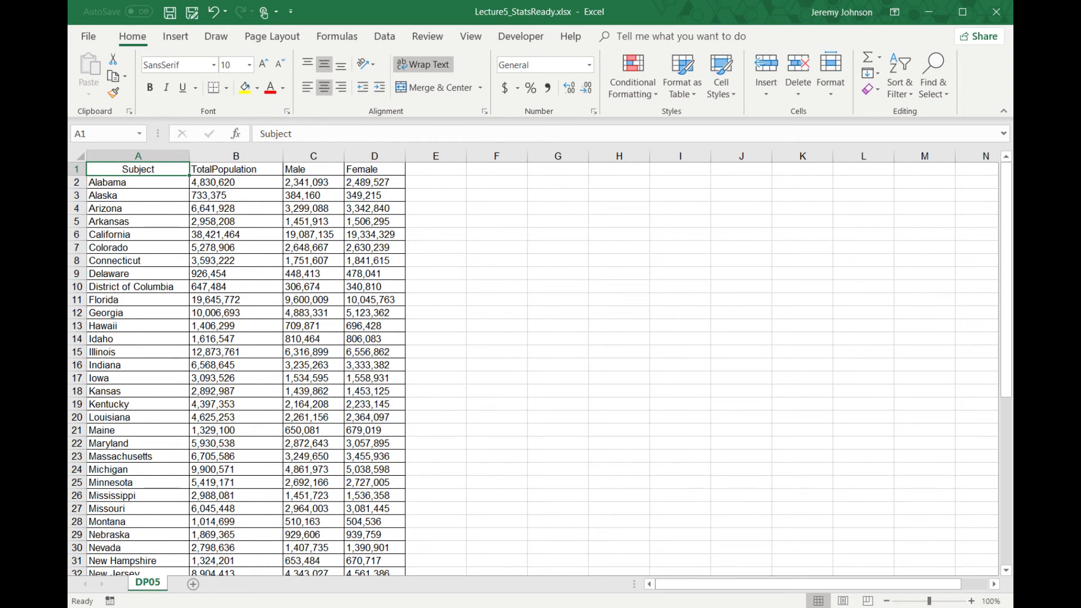
double_click(121, 169)
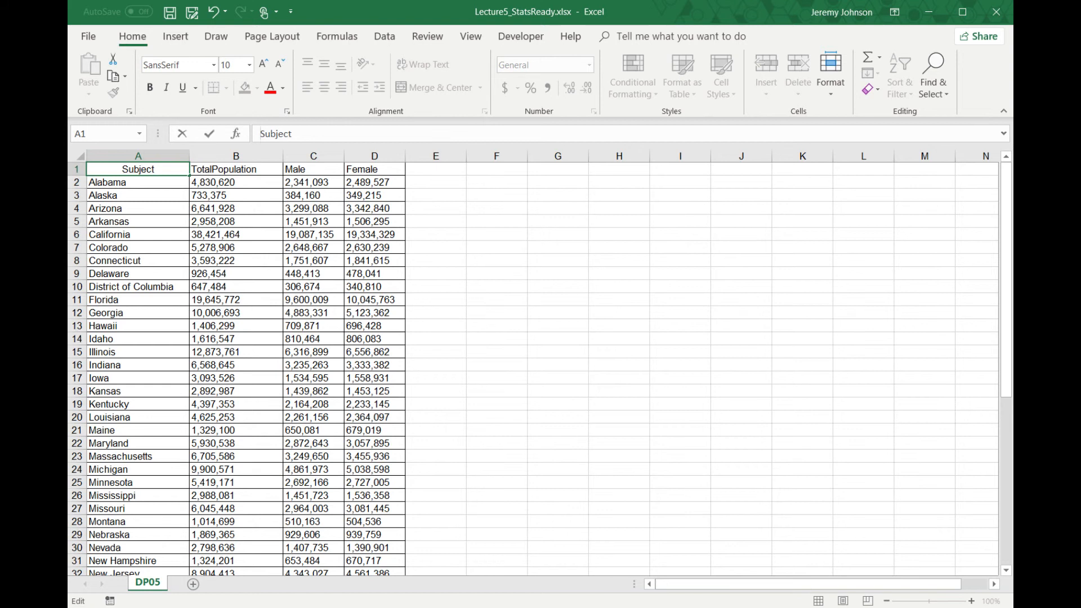
click(227, 174)
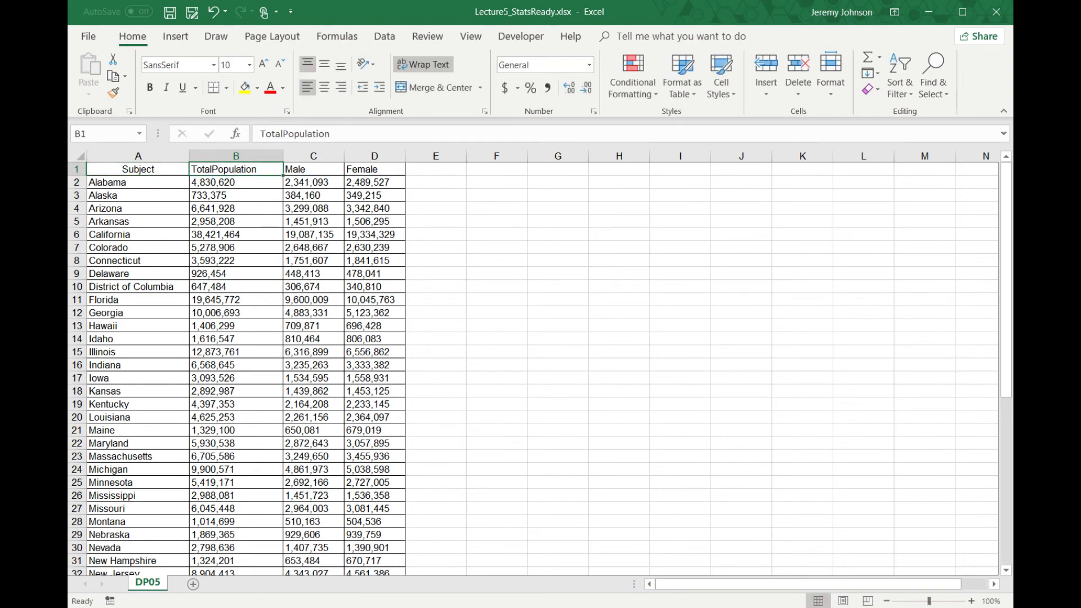
click(138, 170)
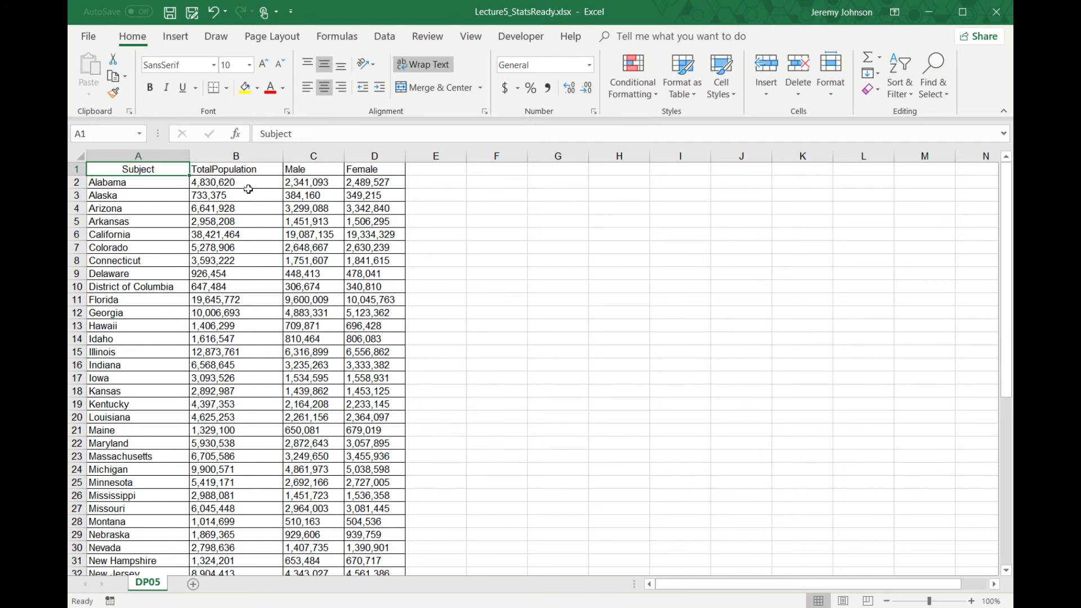
- Left-align the header cells A1 to D1
drag(366, 172, 138, 170)
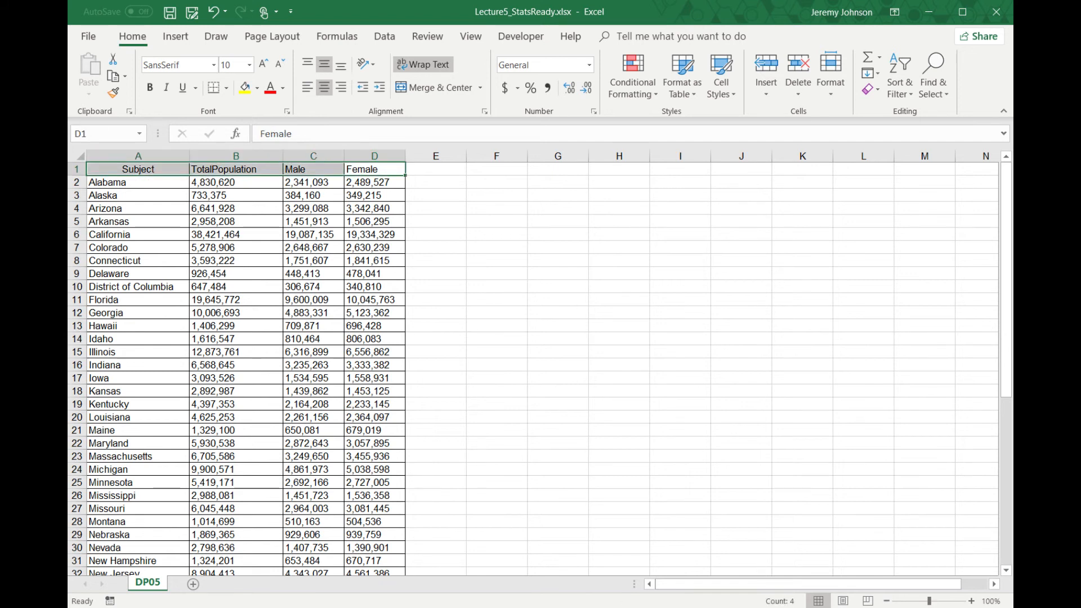
click(308, 88)
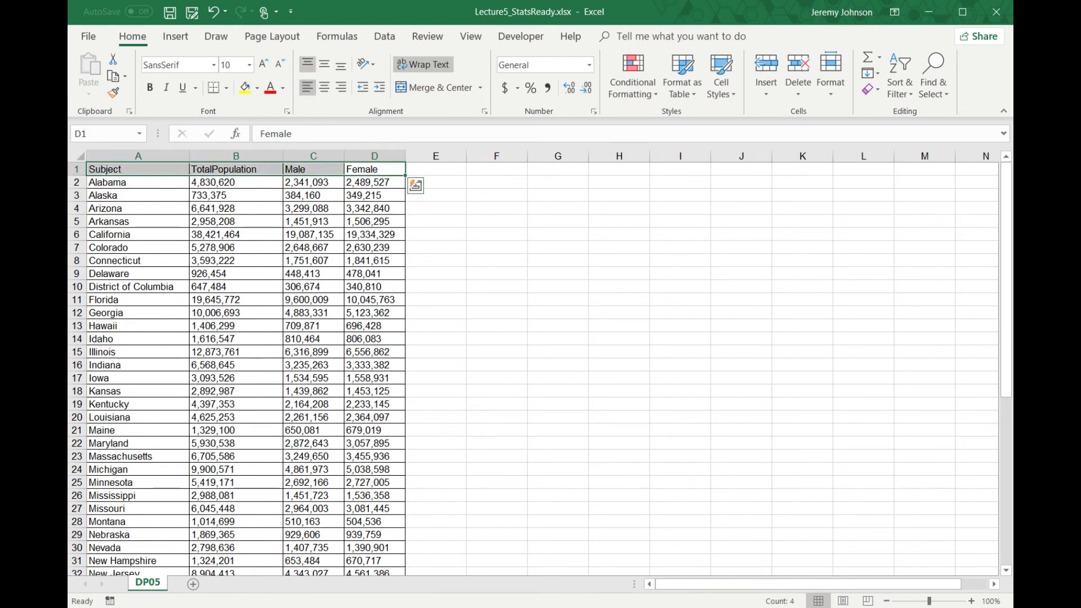
click(248, 221)
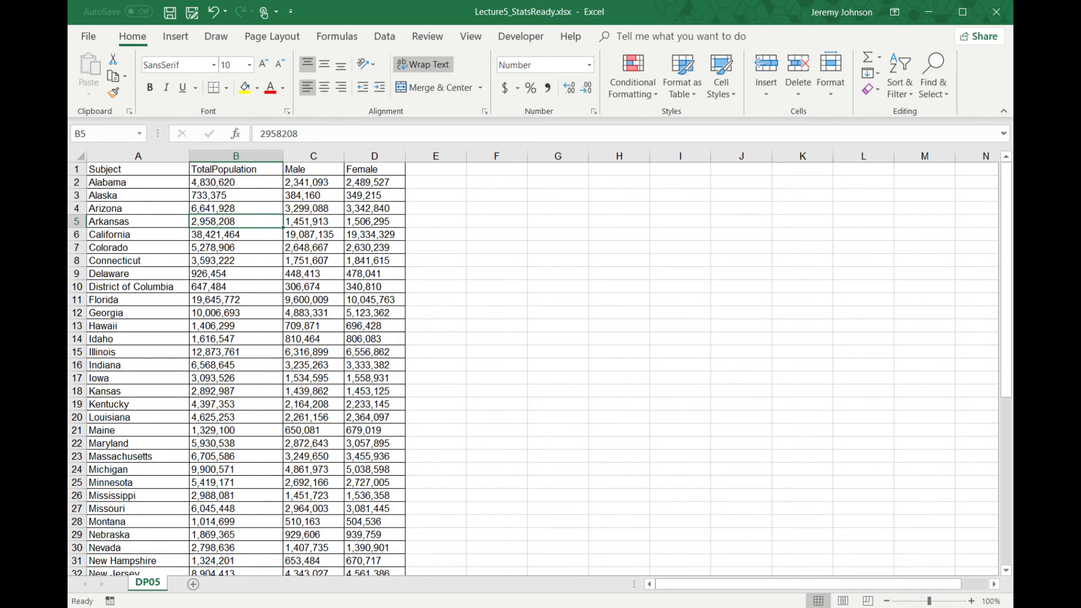
- Change the header in cell B1 to Total Population, with a space between the words
click(219, 170)
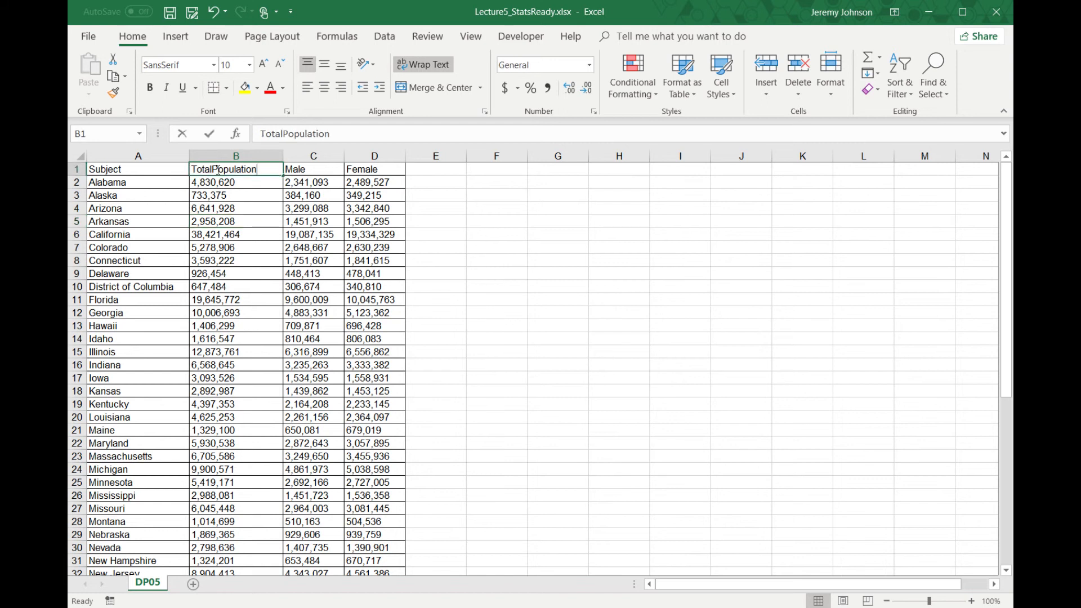
key(F2)
key(Left)
key(Left)
key(Left)
key(Left)
key(Left)
key(Left)
key(Left)
key(Left)
key(Left)
key(Left)
key(Return)
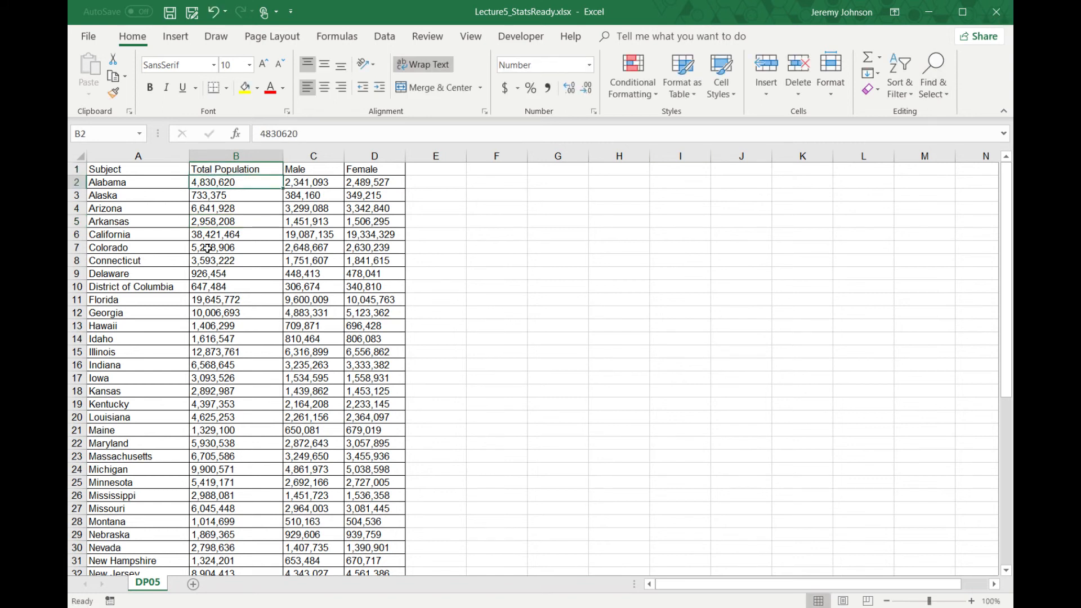
key(Up)
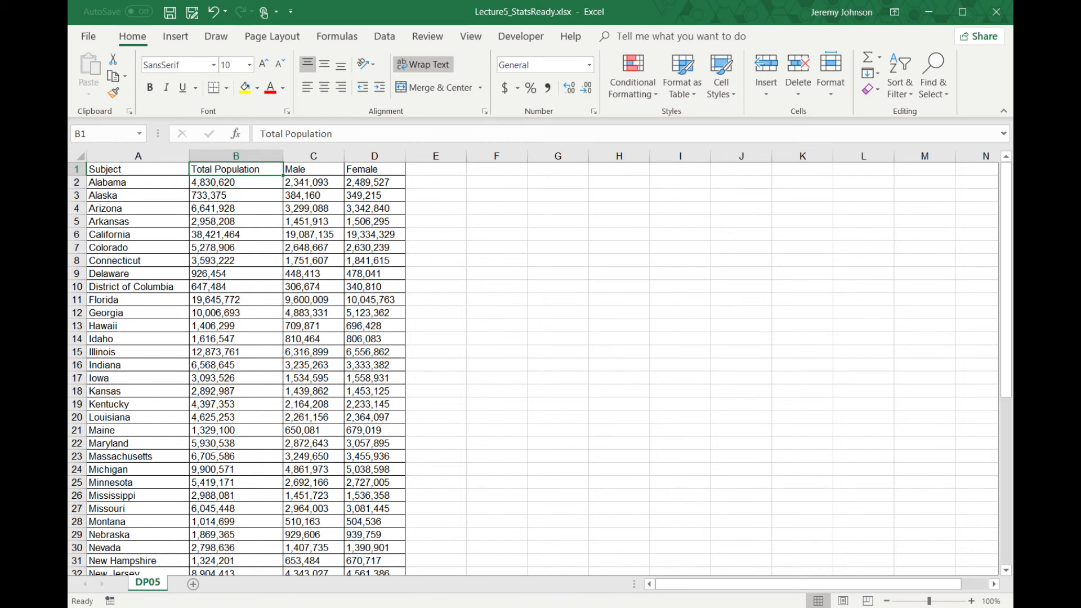
- Review the rules in the Word document List of Do Not Dos.docx and return to the Excel workbook
click(561, 607)
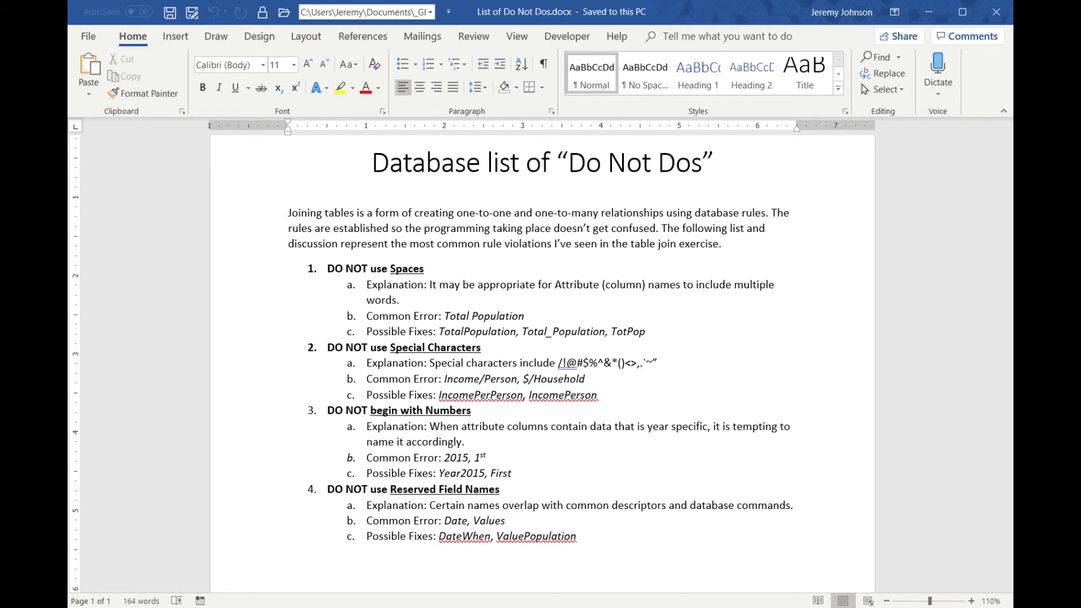
click(524, 607)
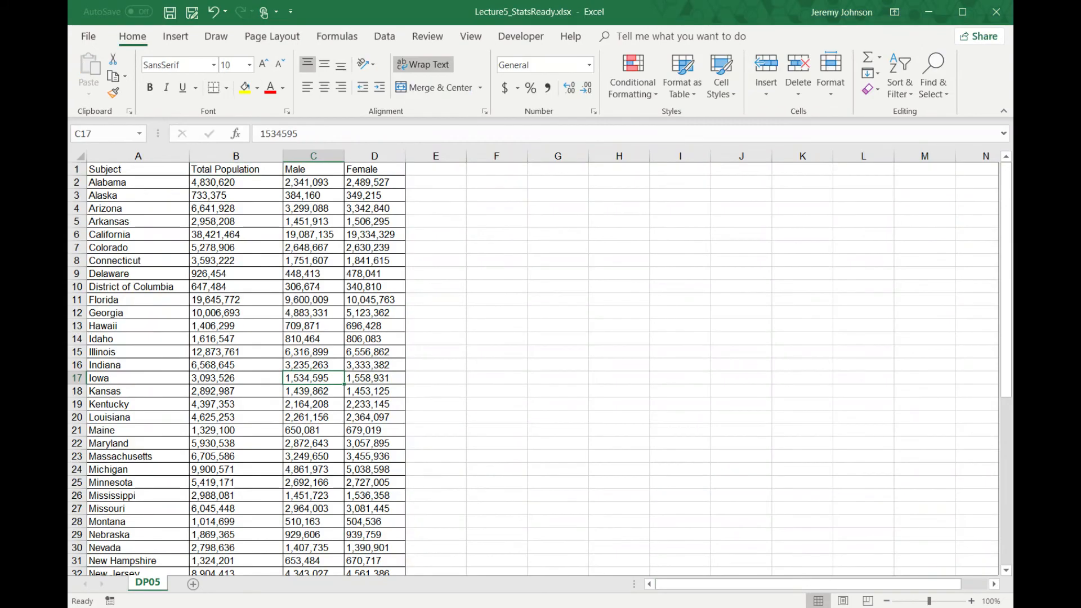
click(129, 169)
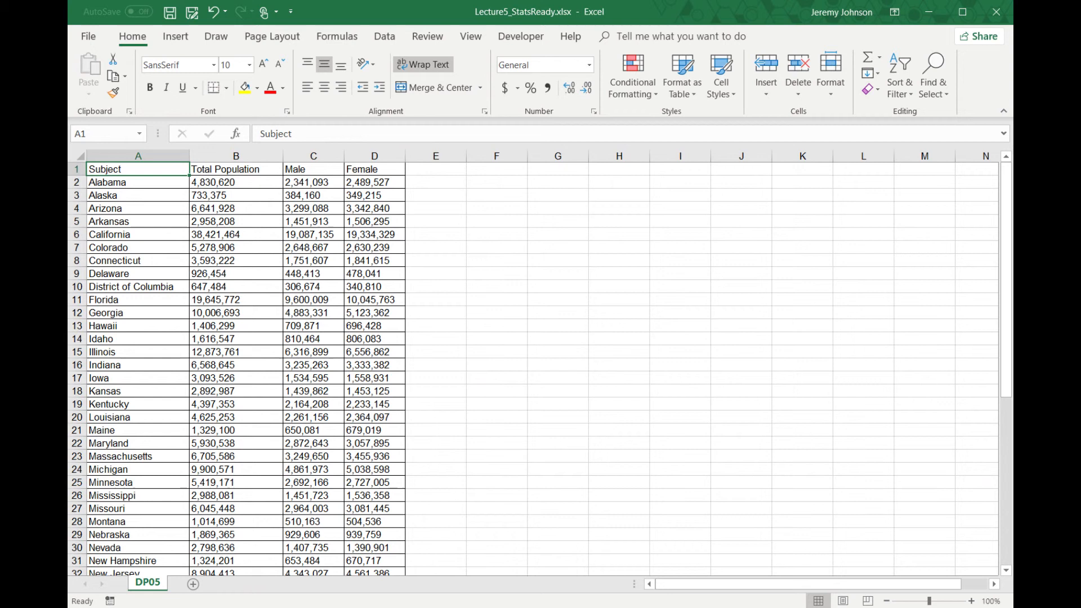
- Try shortening the header in cell B1 to TotPop and abandon the edit
double_click(201, 167)
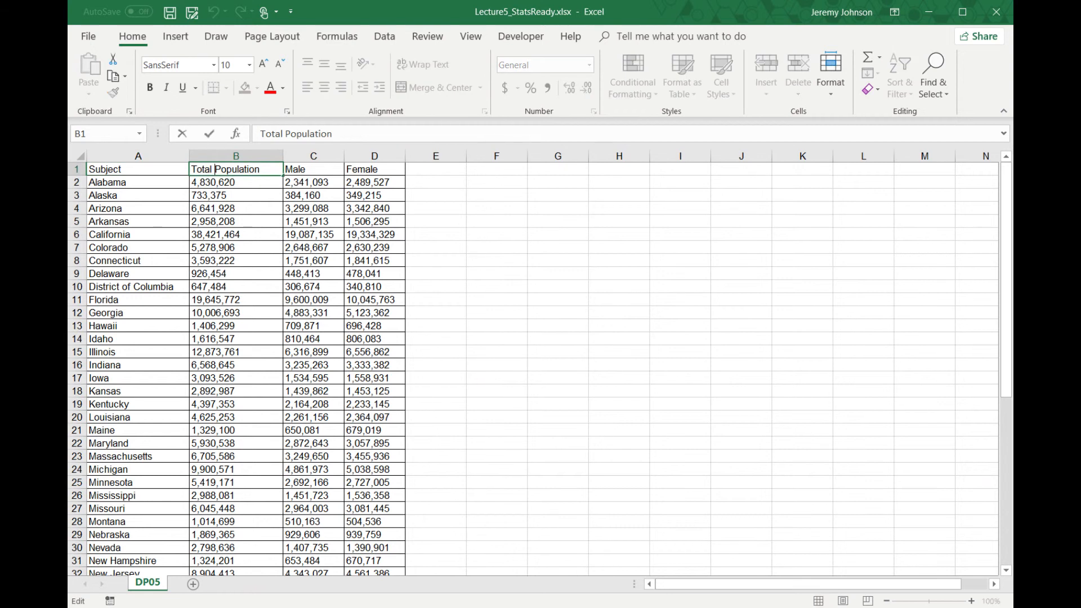
key(BackSpace)
drag(266, 169, 191, 169)
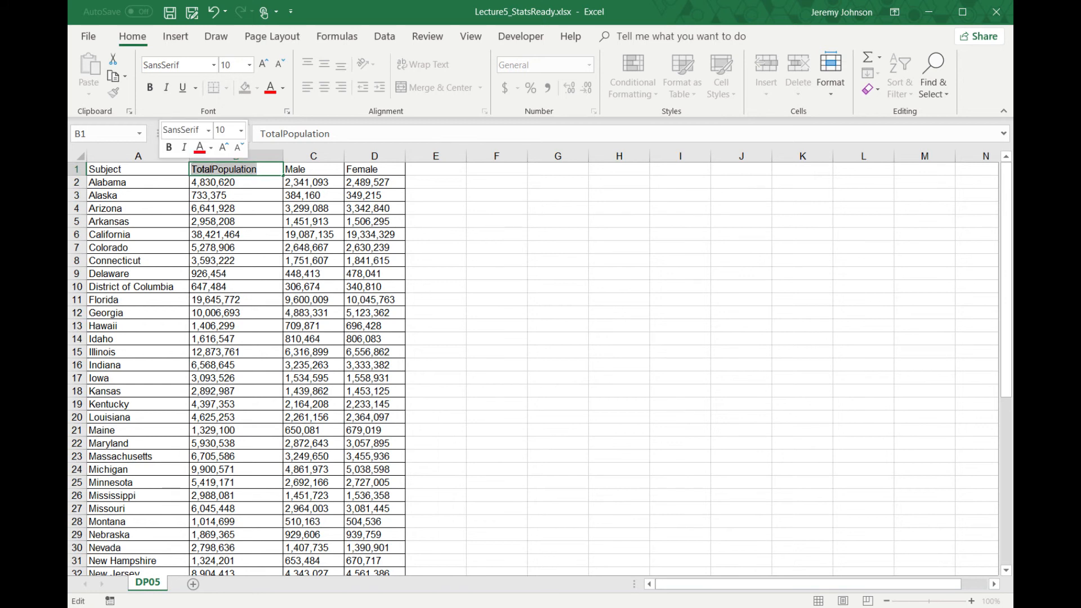
text(TotPop)
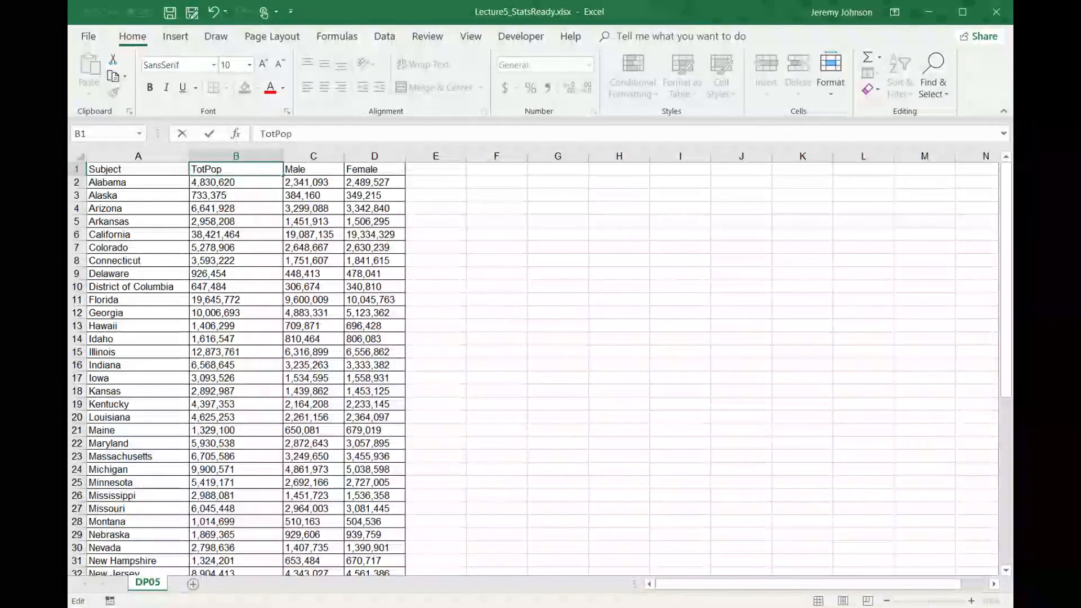
key(Escape)
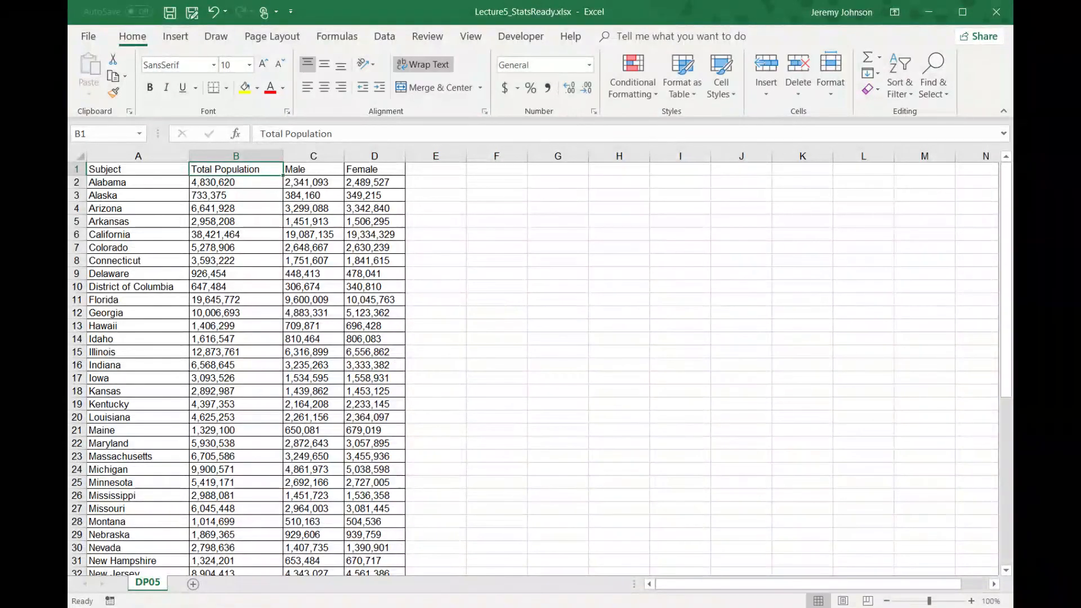
- Remove the space from the header in cell B1 so that it reads TotalPopulation
key(F2)
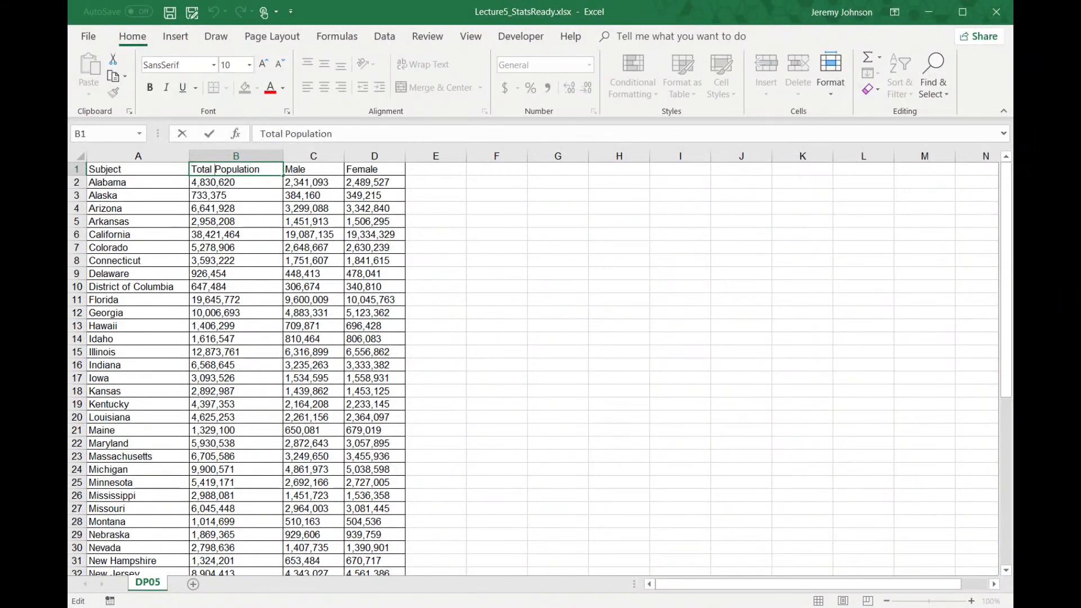
key(BackSpace)
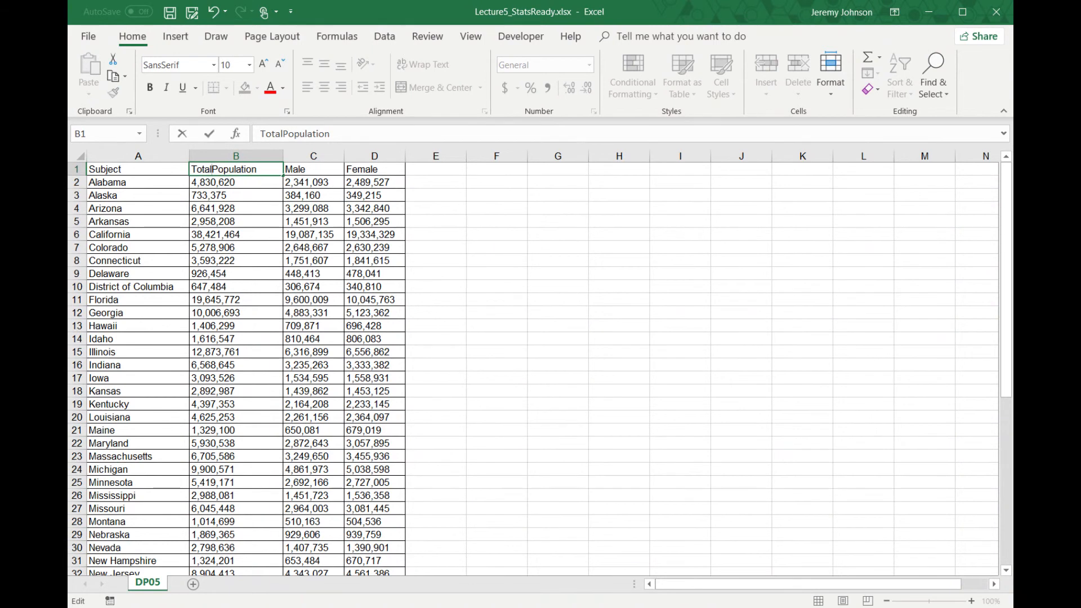
key(Return)
key(Right)
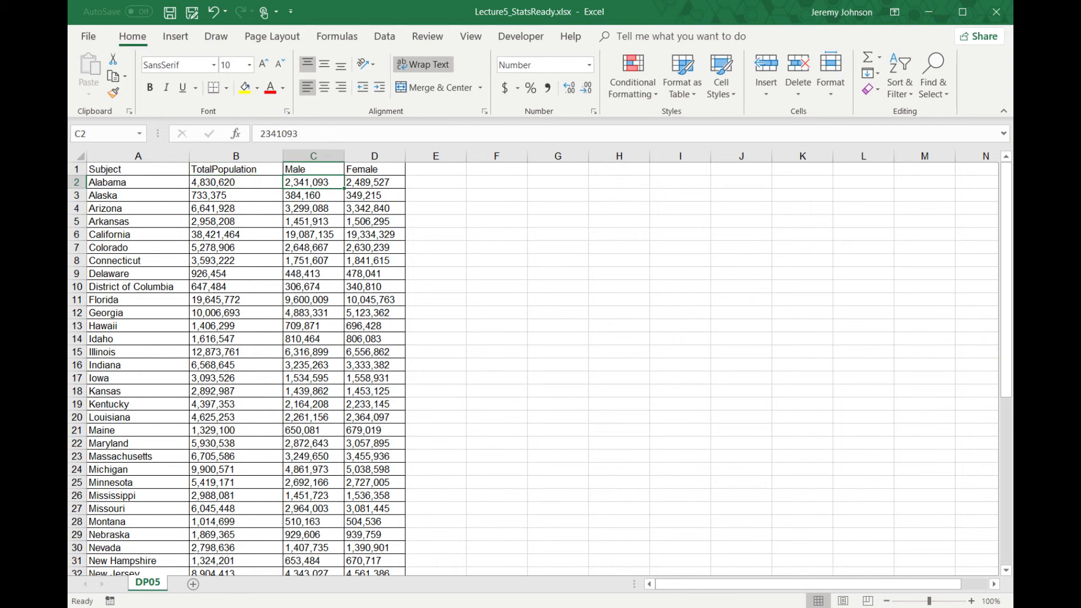
click(313, 168)
click(313, 133)
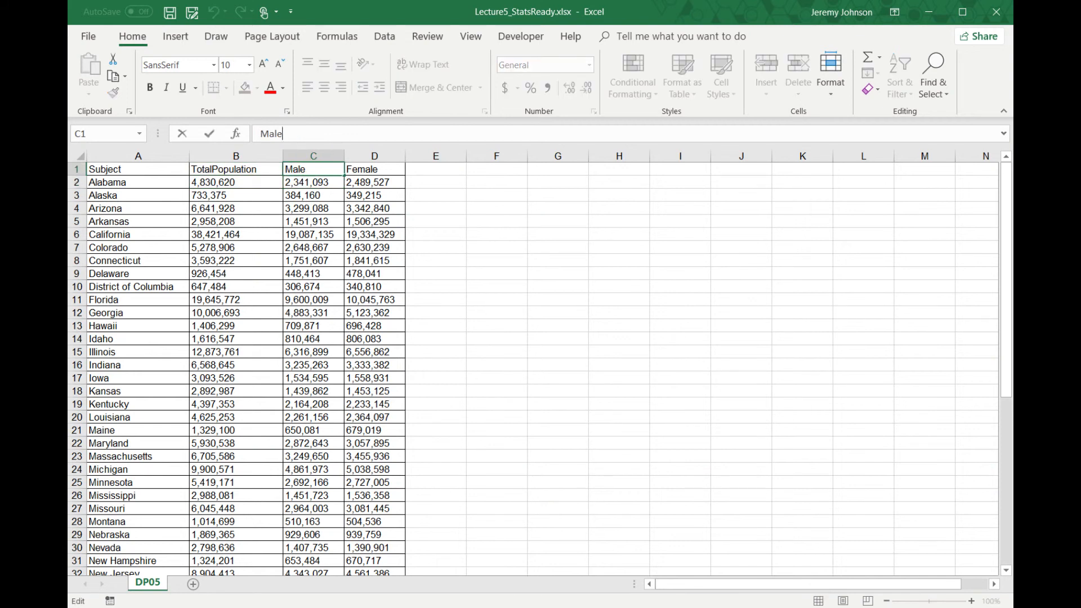
key(Left)
key(Left)
key(Left)
click(363, 175)
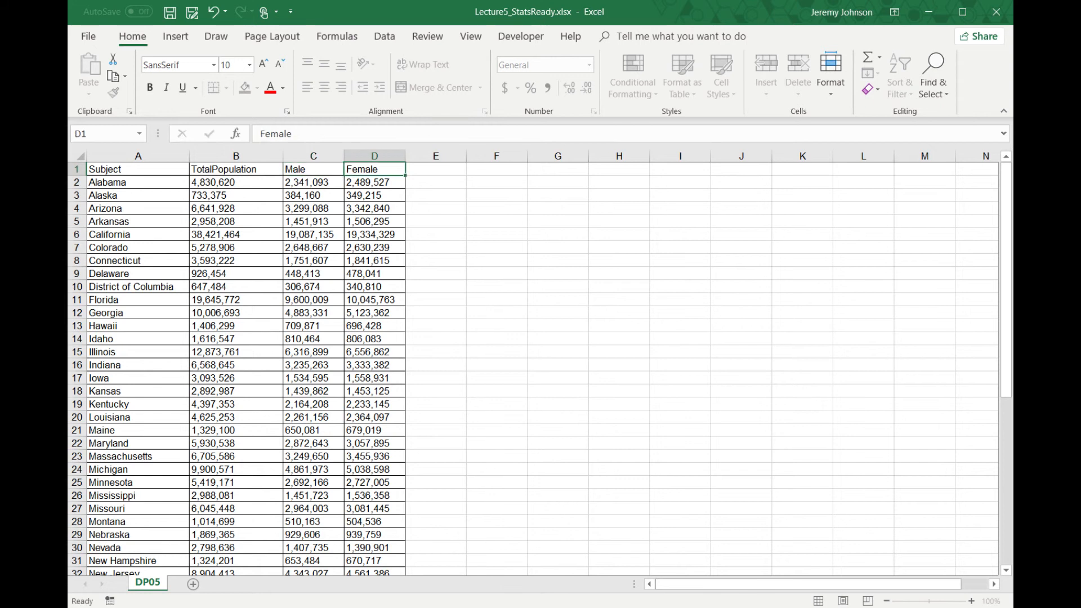
click(359, 130)
key(Left)
key(Left)
key(Left)
key(Left)
key(Left)
key(Left)
key(BackSpace)
key(Tab)
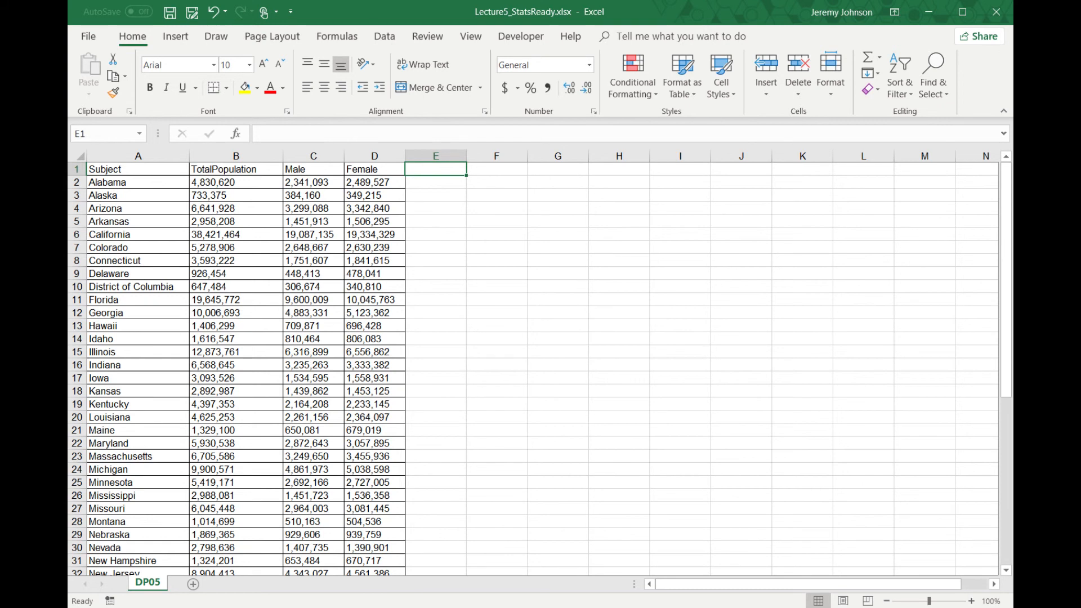
- Save the Lecture5_StatsReady.xlsx workbook and close it
click(170, 12)
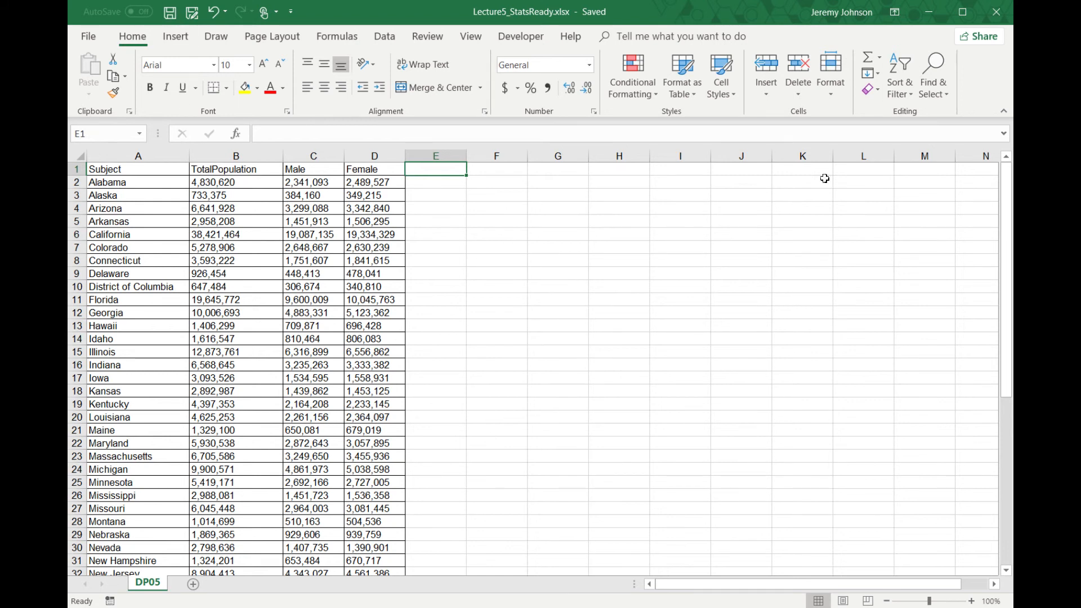
click(1000, 17)
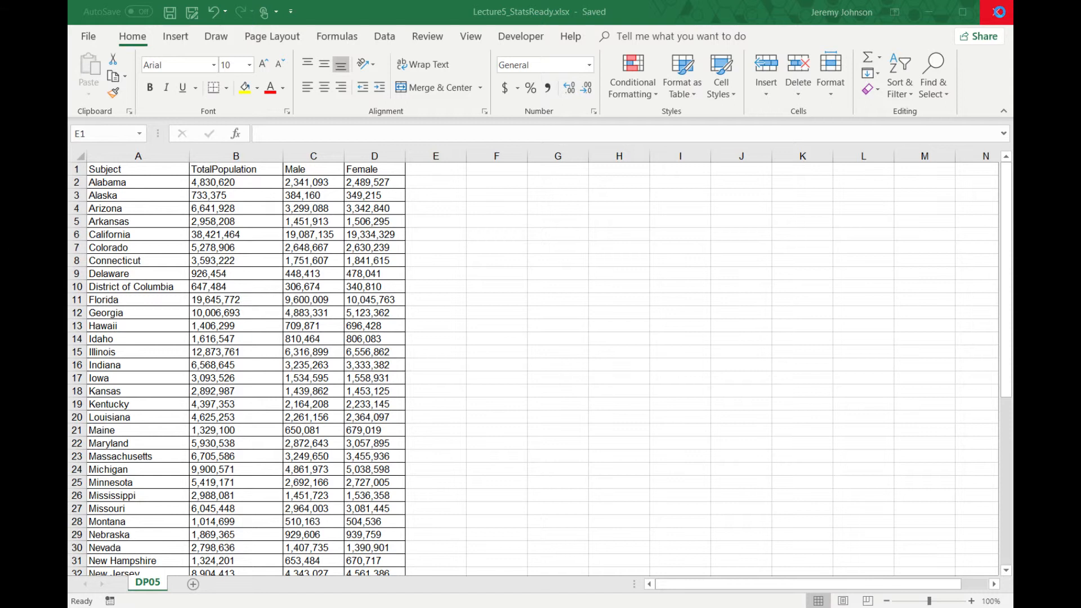
click(1000, 16)
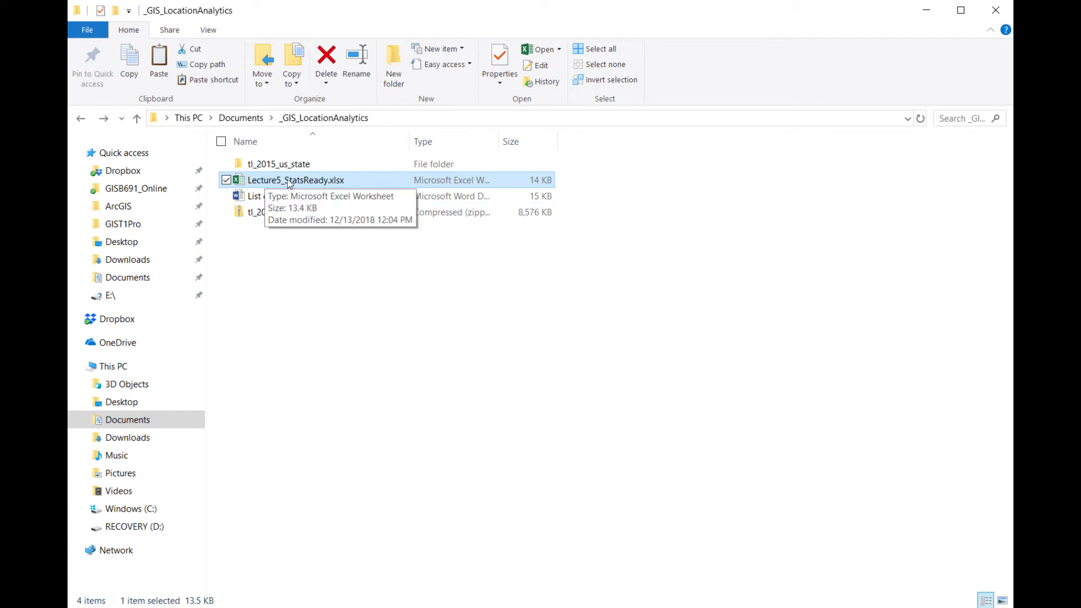
- Rename the Lecture5_StatsReady.xlsx file as Lecture5_JoinReady.xlsx
key(F2)
click(282, 312)
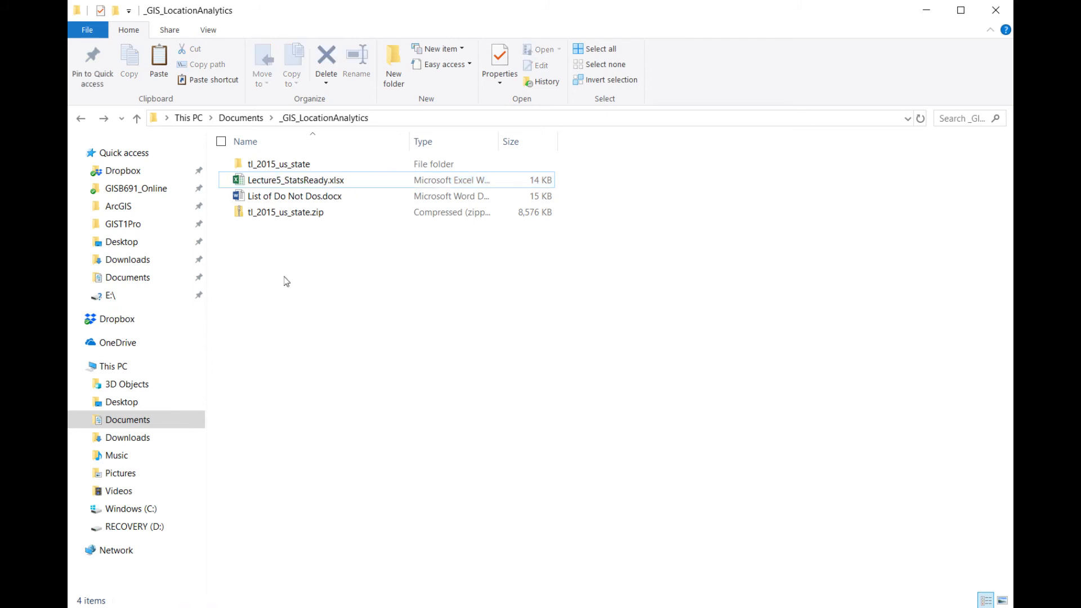
click(367, 188)
key(F2)
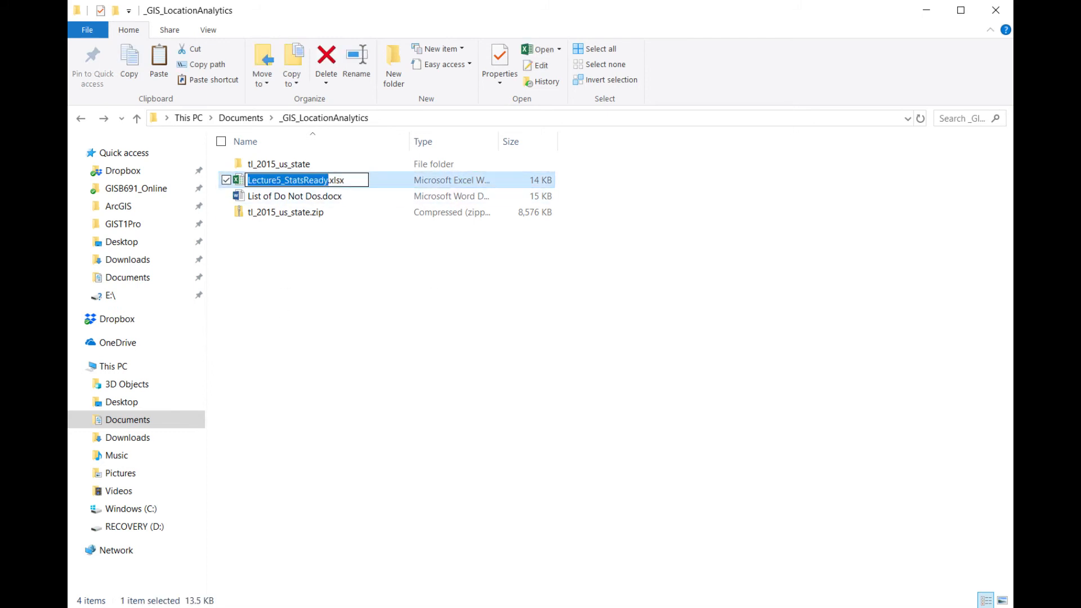
key(Right)
key(Left)
key(Left)
key(Left)
key(Left)
key(Left)
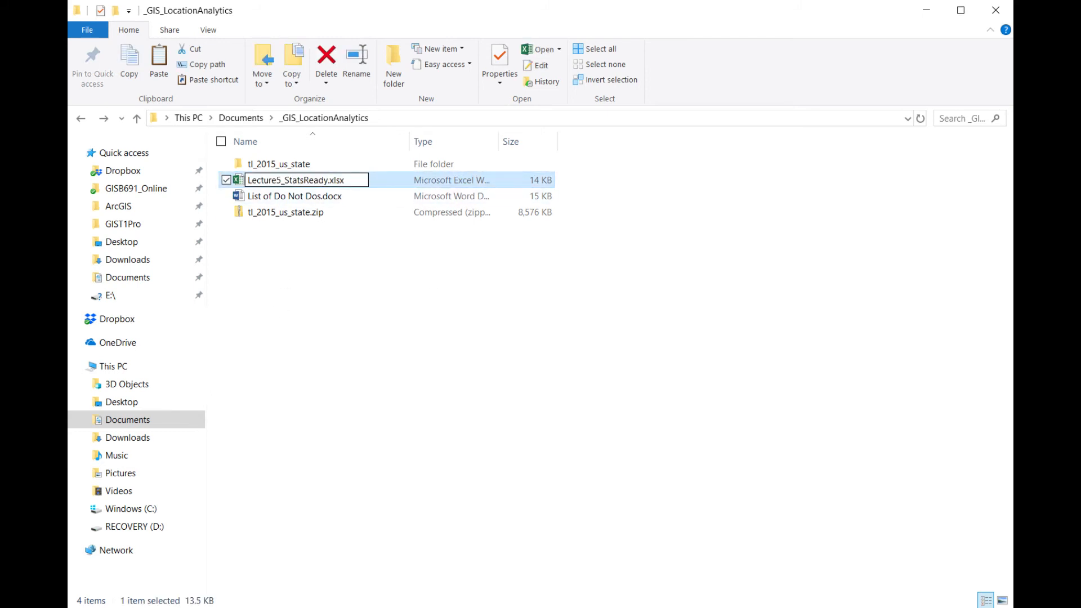
key(BackSpace)
key(BackSpace)
key(BackSpace)
key(BackSpace)
key(BackSpace)
text(Join)
key(Return)
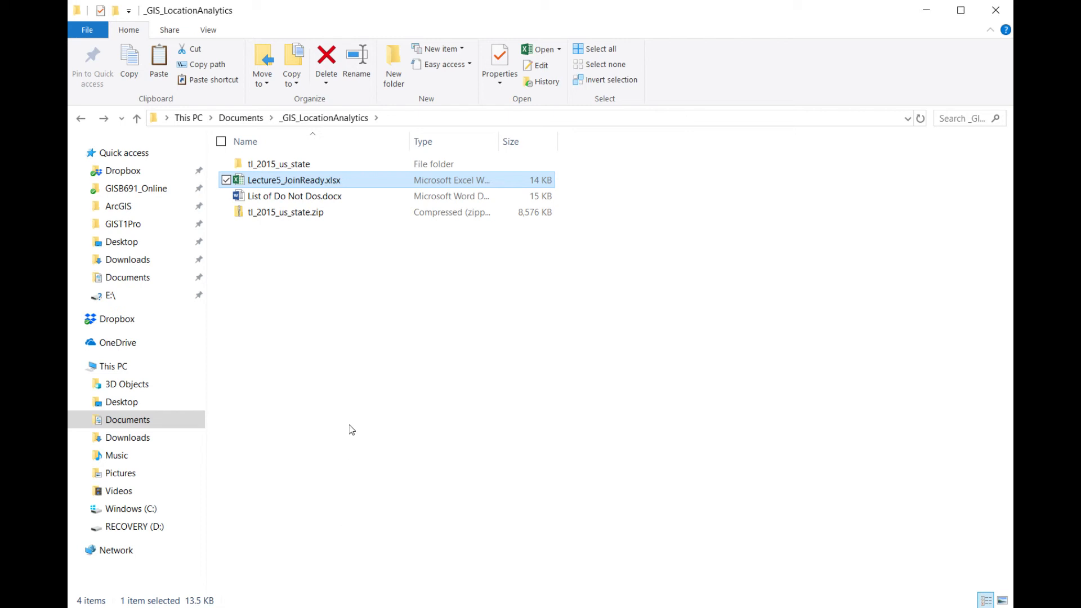
- Open the tl_2015_us_state folder and try to open tl_2015_us_state.dbf directly with its default program
double_click(298, 164)
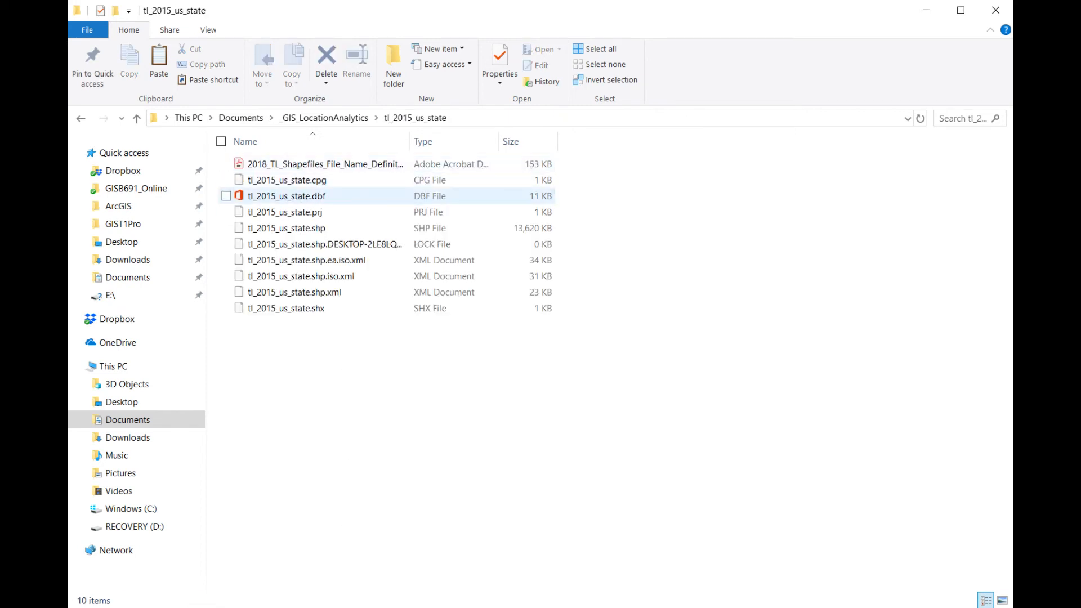
click(302, 197)
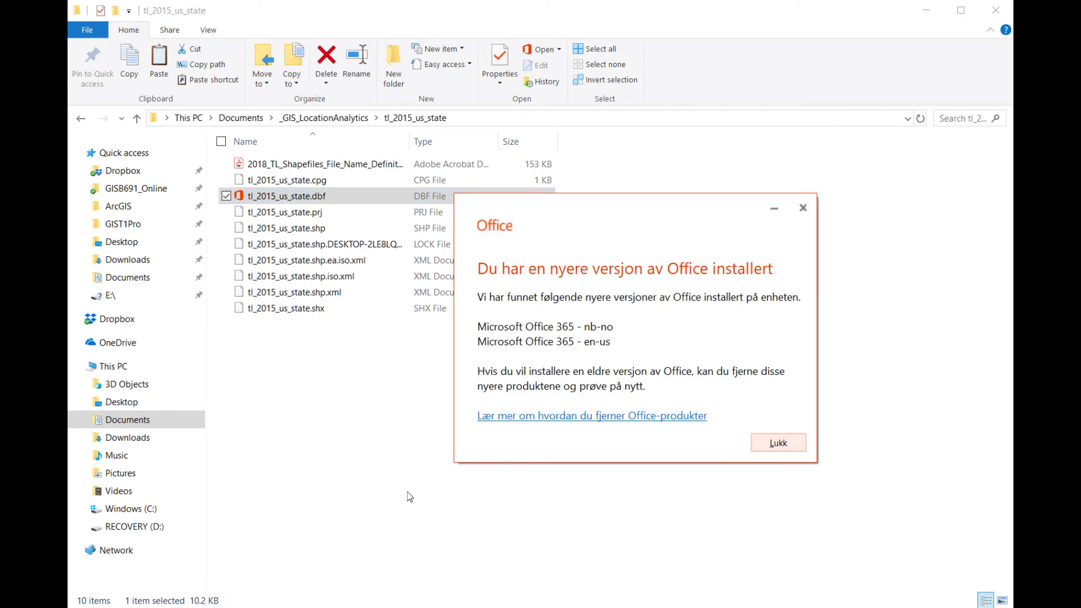
click(808, 209)
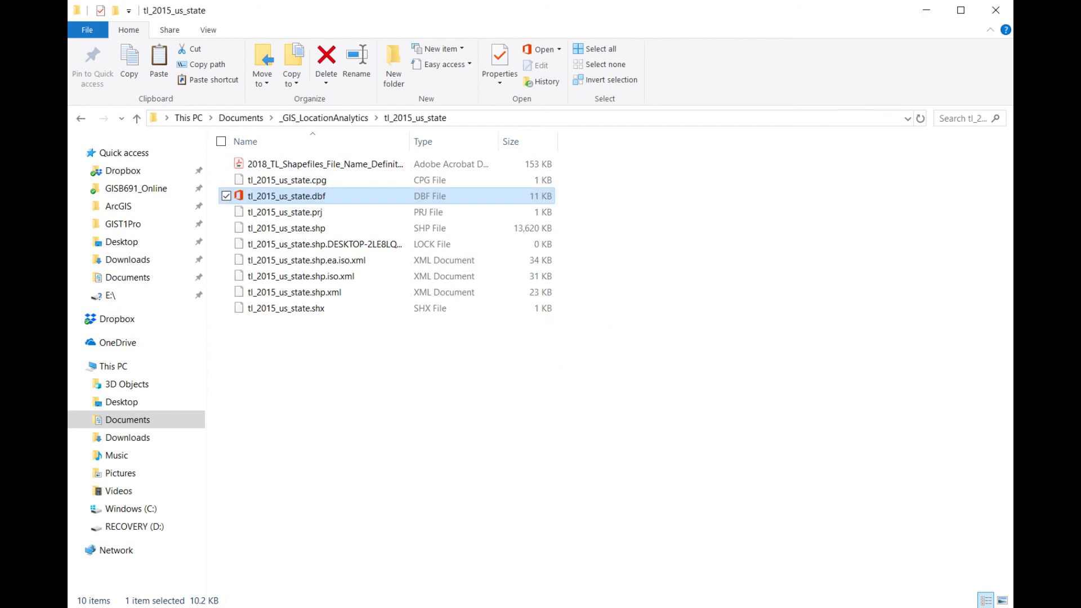
- Start Excel with a blank workbook, shrink its window beside the folder, and open tl_2015_us_state.dbf in Excel
right_click(521, 606)
click(522, 569)
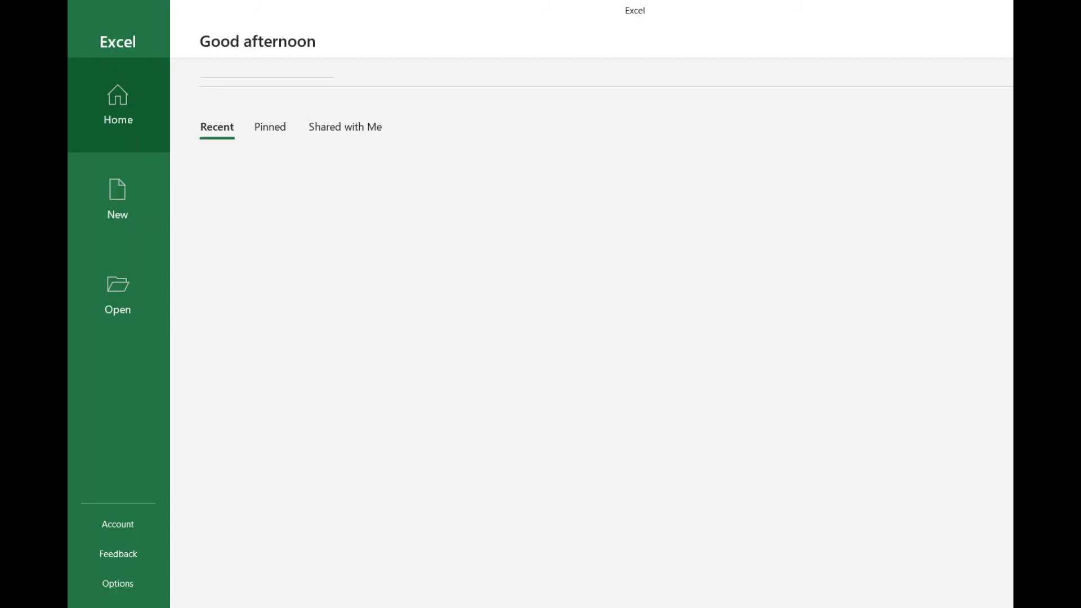
click(271, 109)
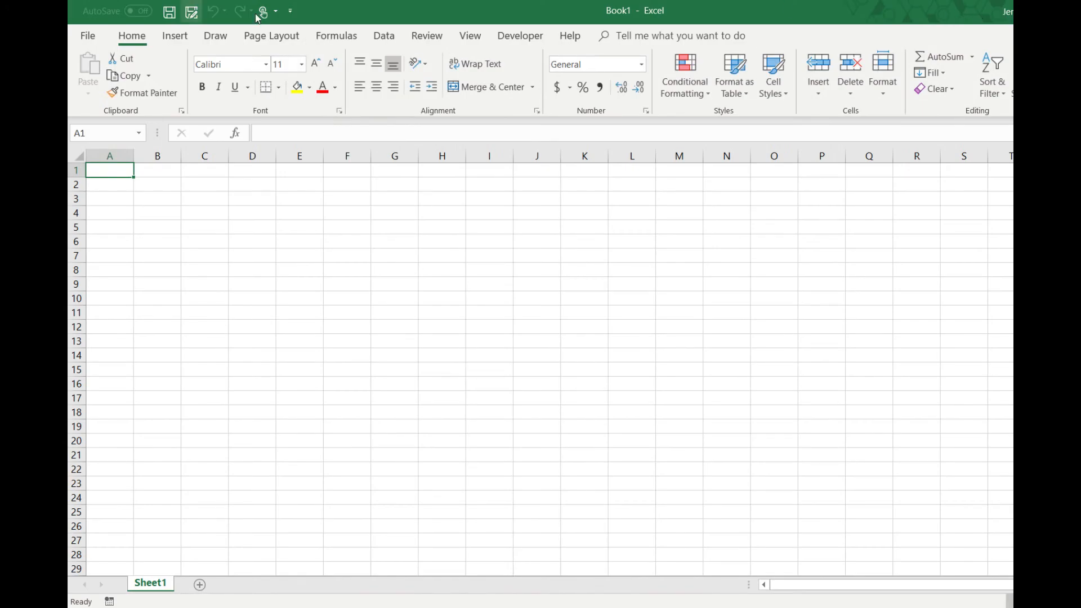
drag(410, 12, 383, 68)
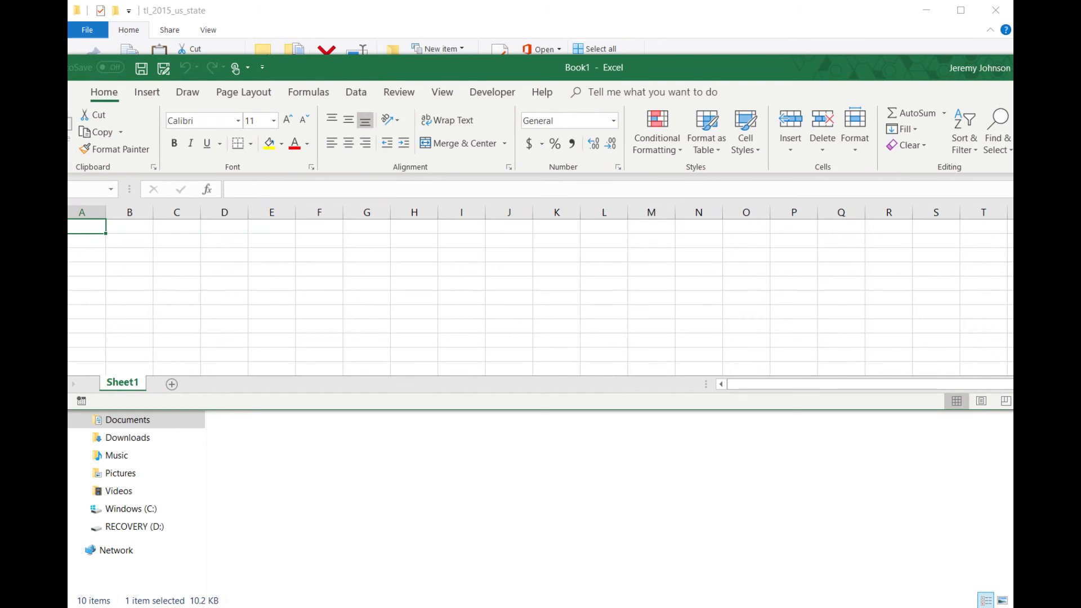
drag(1080, 55, 688, 90)
drag(488, 100, 755, 218)
drag(278, 196, 442, 405)
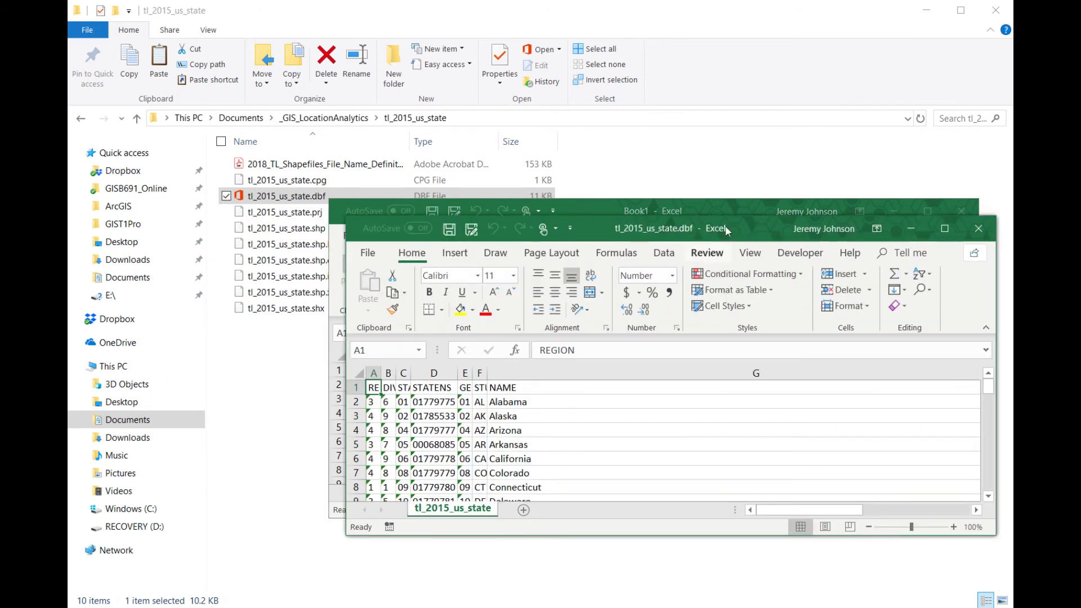
- Enlarge the tl_2015_us_state.dbf window, fit all columns to their contents, and examine the NAME header in cell G1
drag(719, 219, 575, 33)
drag(848, 345, 921, 507)
click(216, 190)
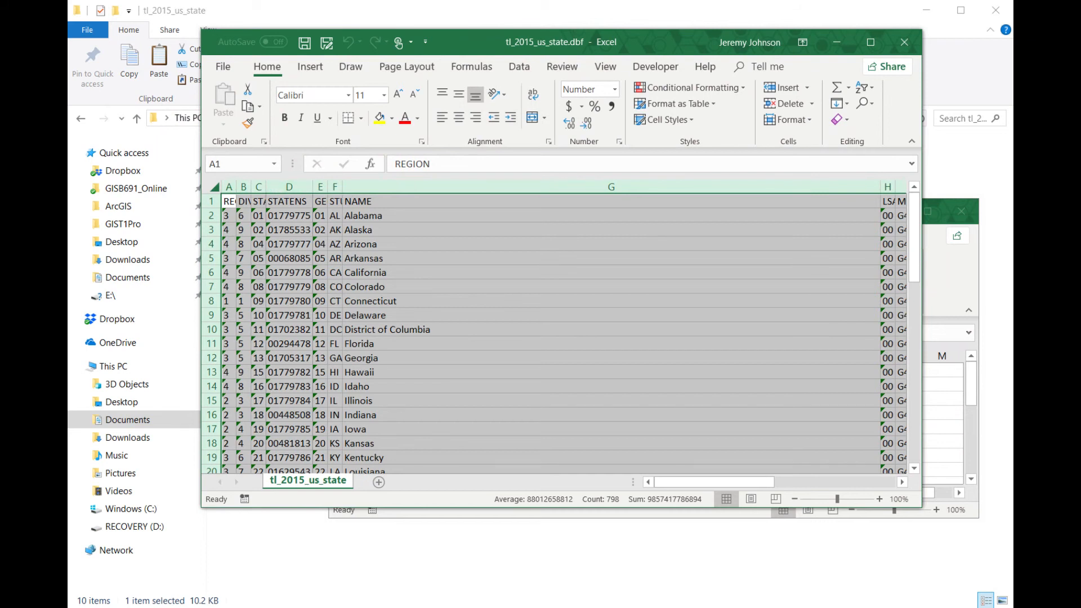
double_click(309, 188)
click(414, 344)
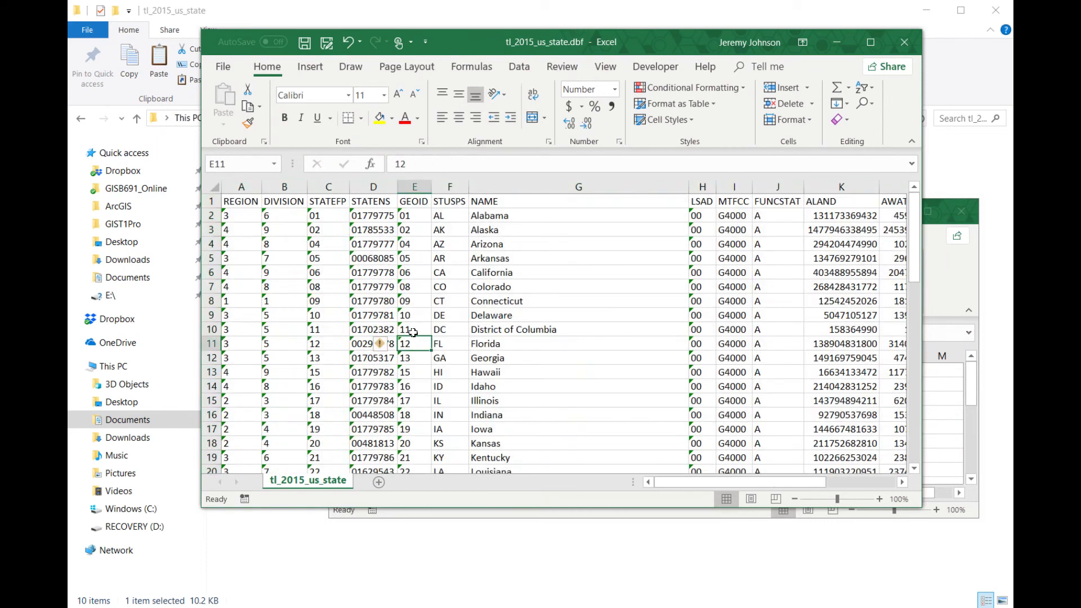
click(478, 201)
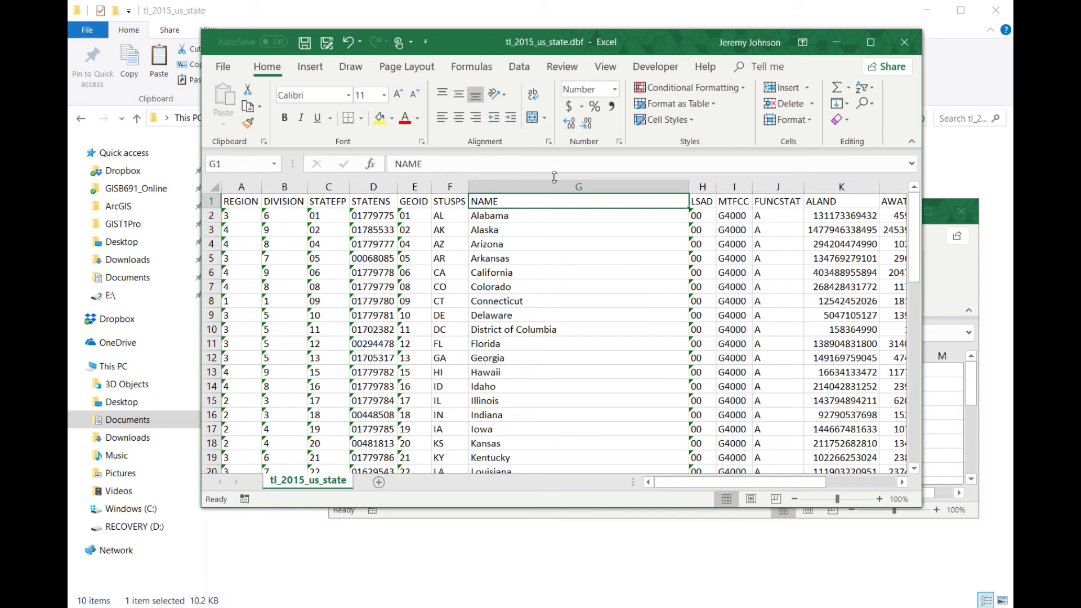
- Close the tl_2015_us_state.dbf table and the blank workbook, and return to the _GIS_LocationAnalytics folder
click(905, 43)
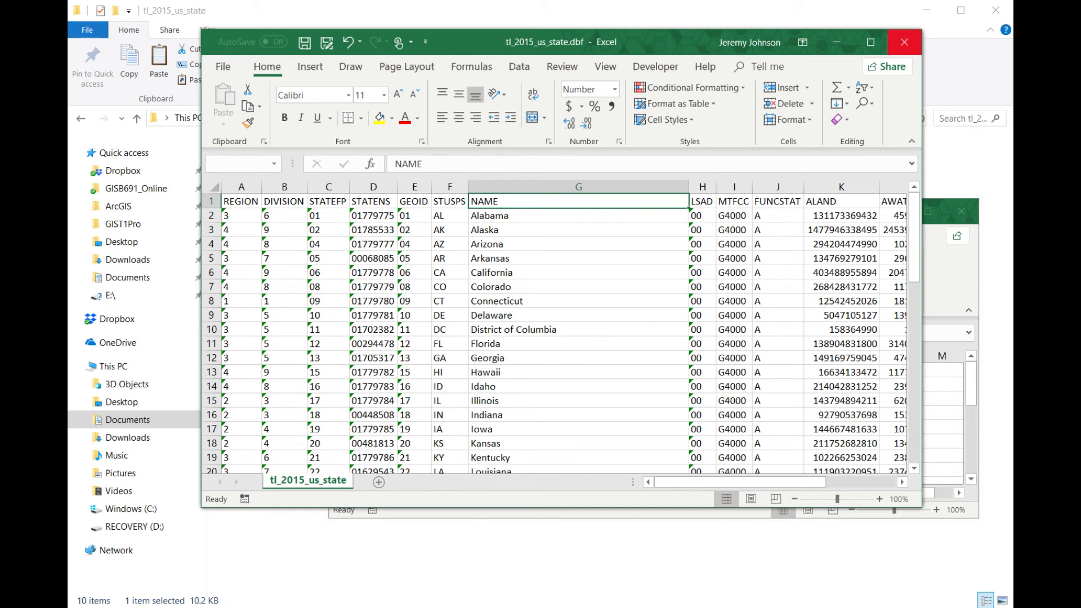
click(634, 322)
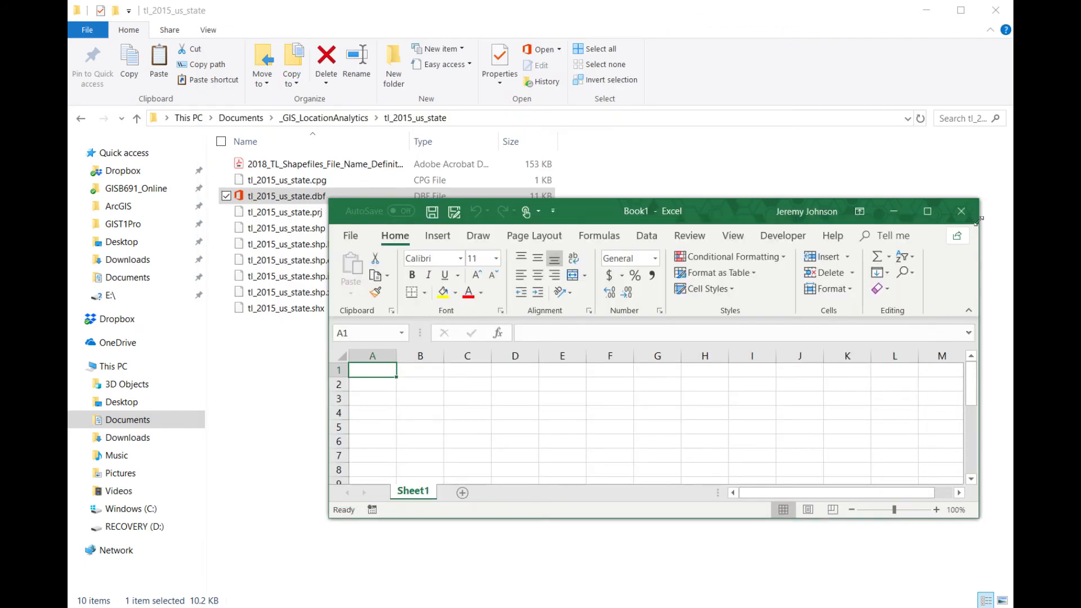
click(964, 211)
click(475, 468)
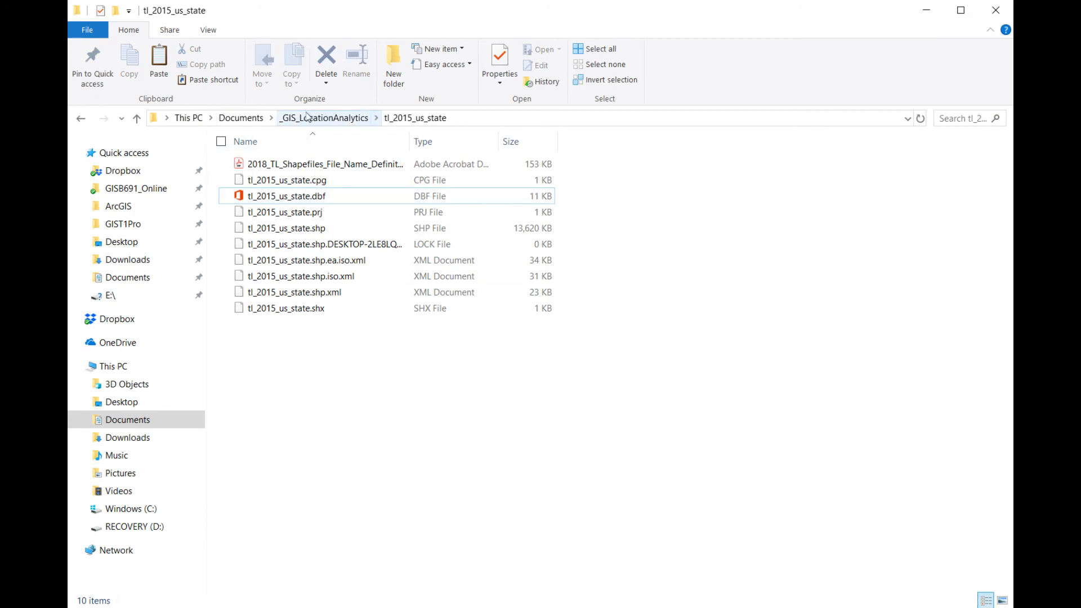
click(308, 118)
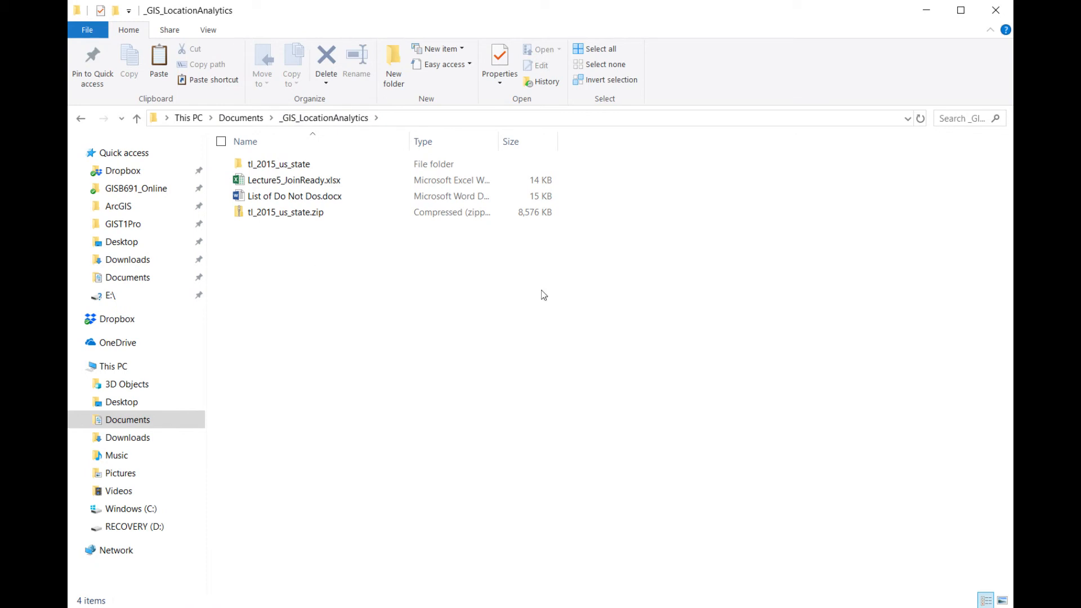
- Switch to the Lecture5_Exercise project in ArcGIS Pro and show its Catalog view
mouse_move(816, 605)
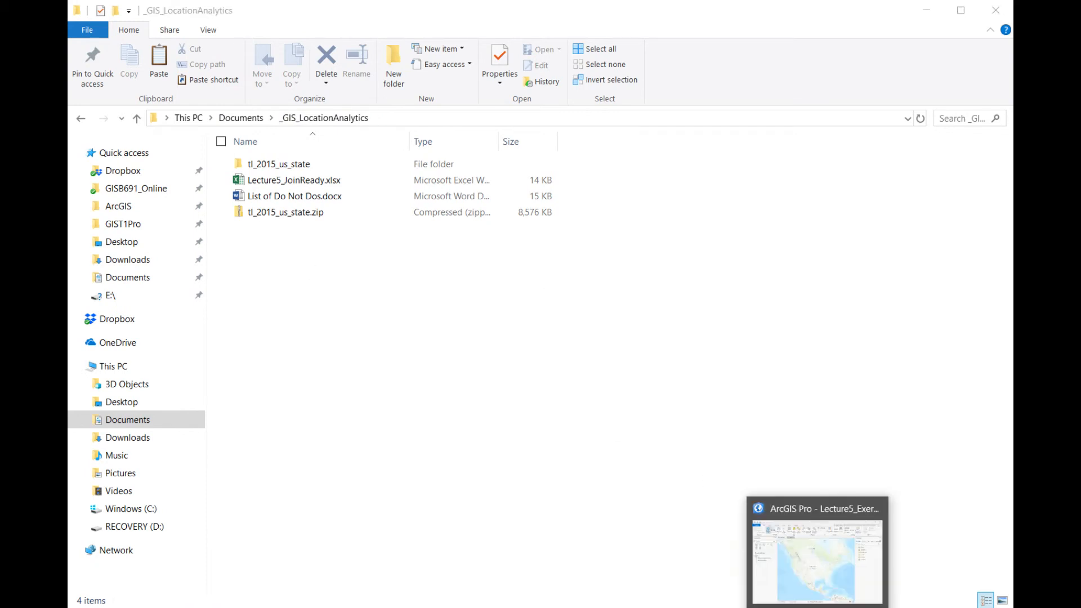
click(863, 573)
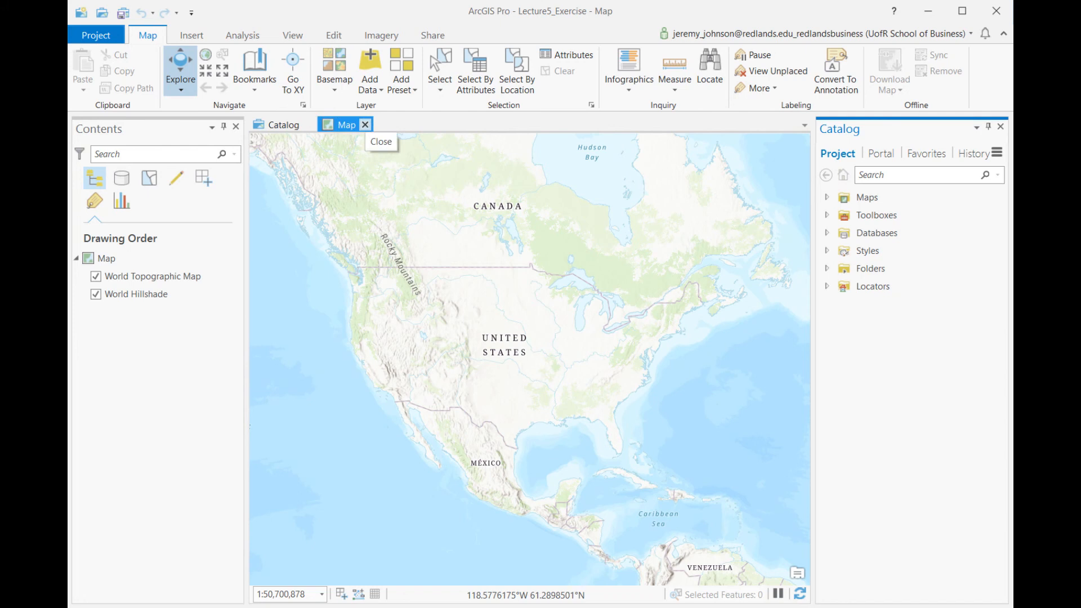
click(307, 128)
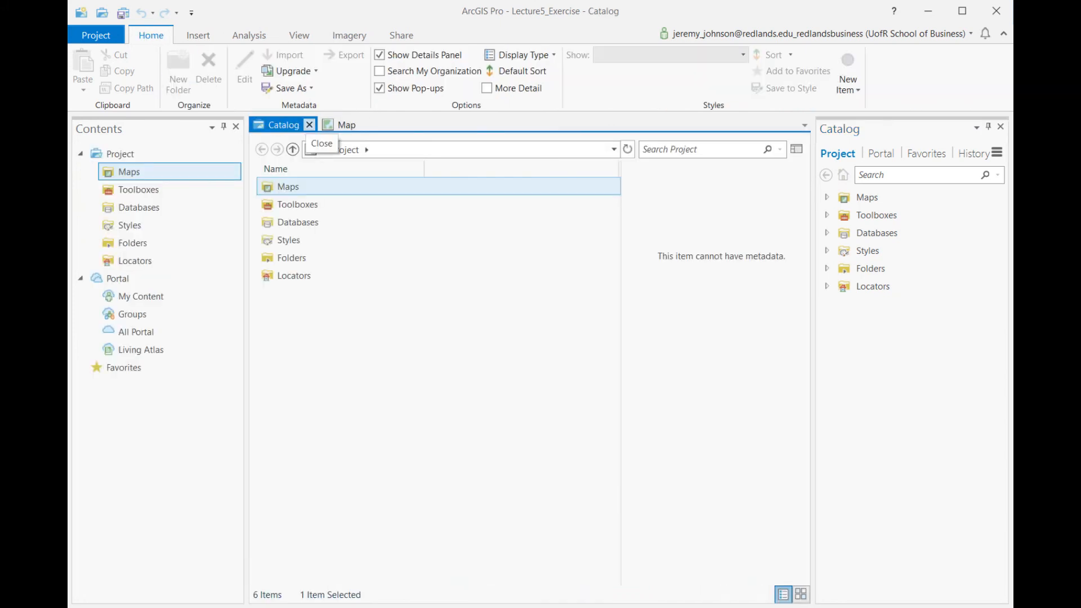
- Close the existing Map view and insert a new map into the project
click(197, 37)
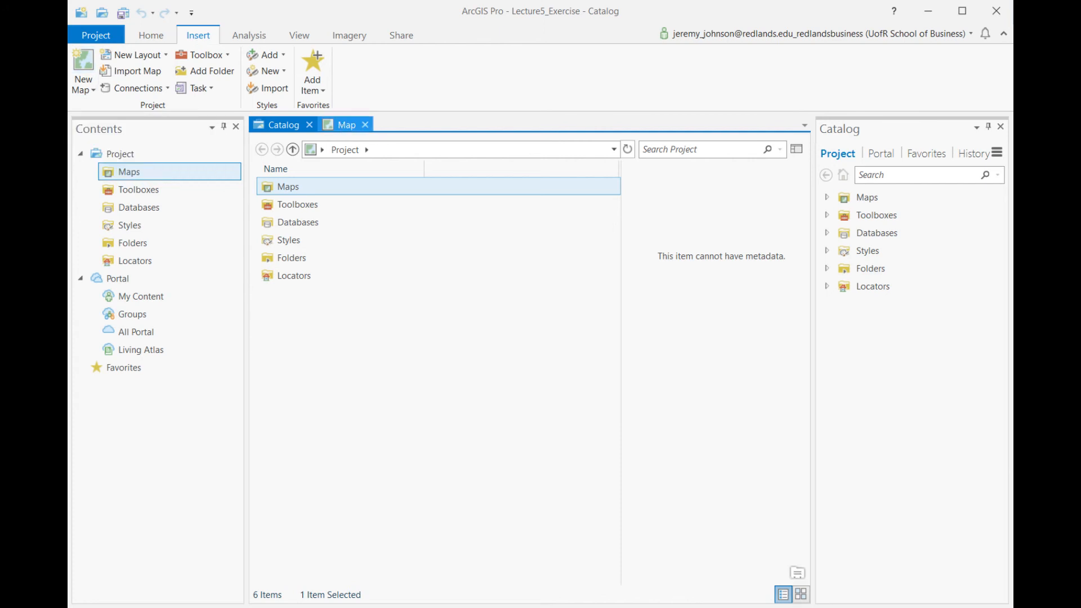
click(346, 128)
click(365, 125)
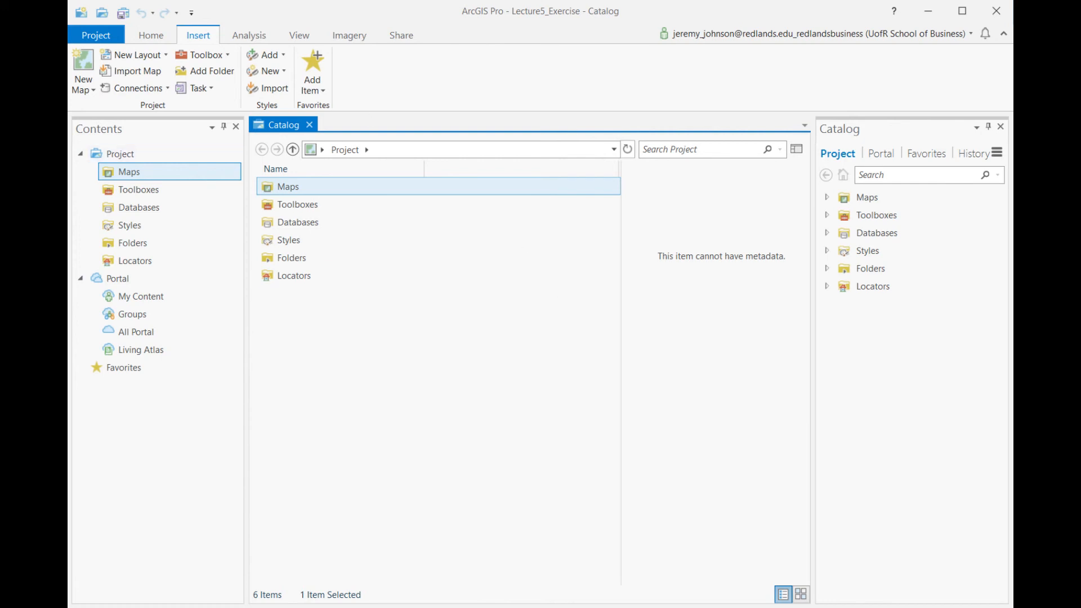
click(85, 59)
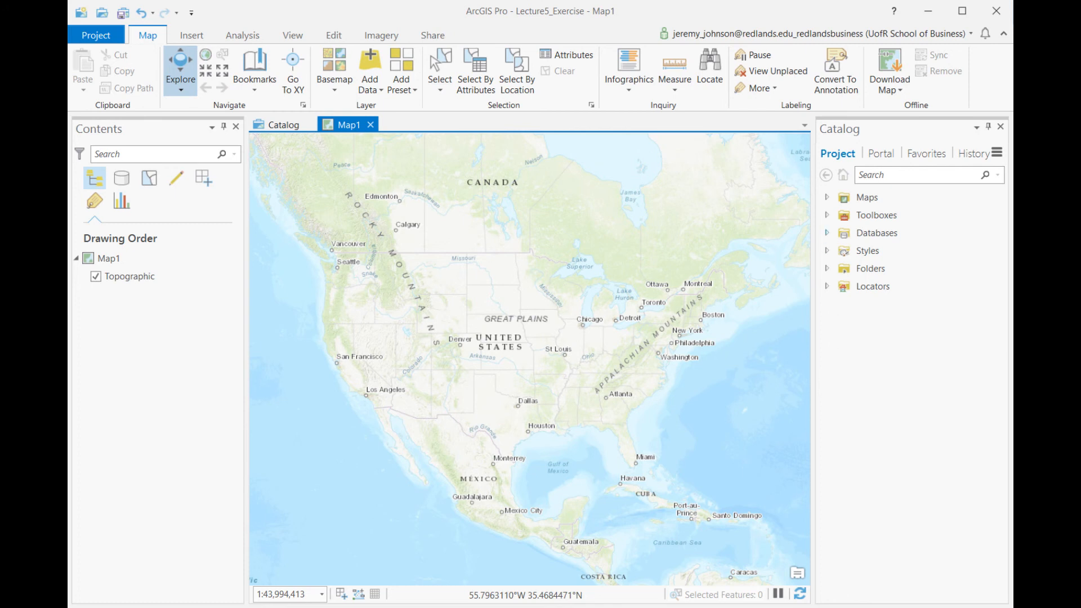
- List the project's databases in the Catalog pane and check the contents of Lecture5_Exercise.gdb
click(826, 233)
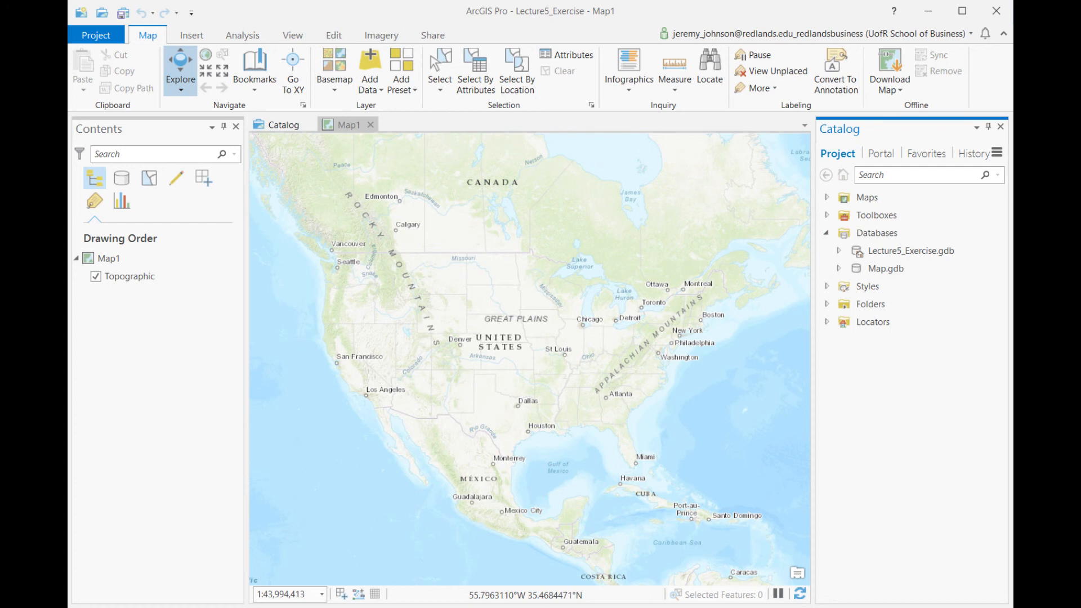
click(293, 34)
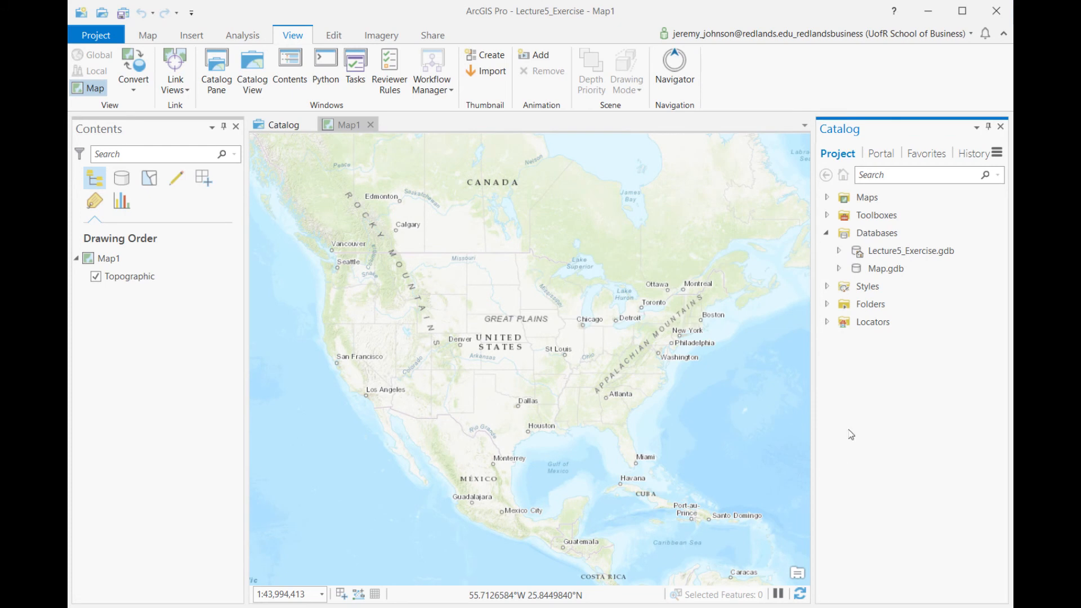
click(840, 252)
- Open the geoprocessing tools and search them for "feature class to feature class"
click(244, 36)
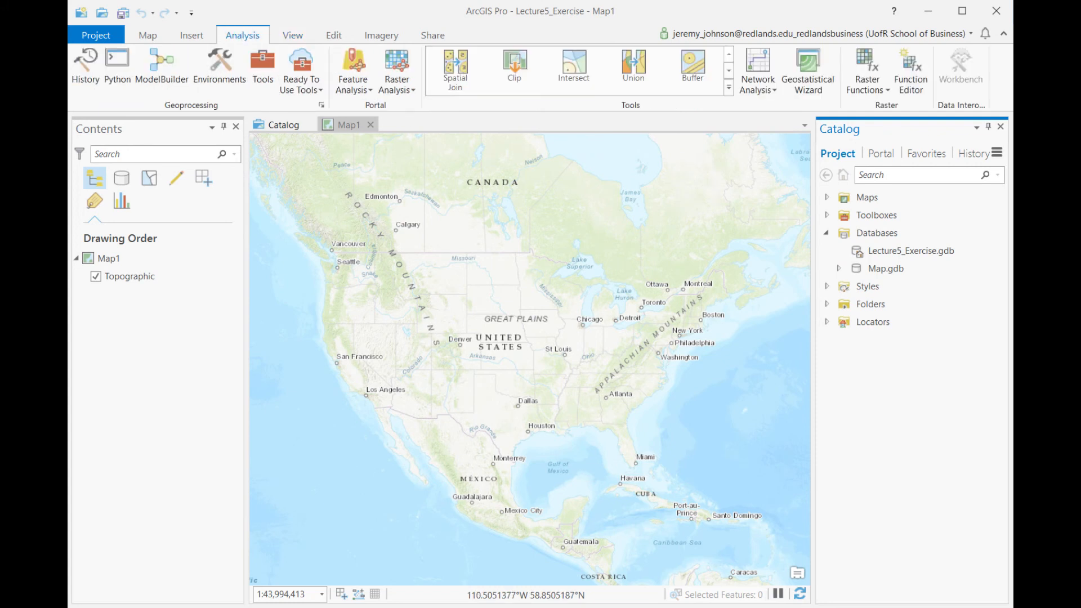
click(262, 72)
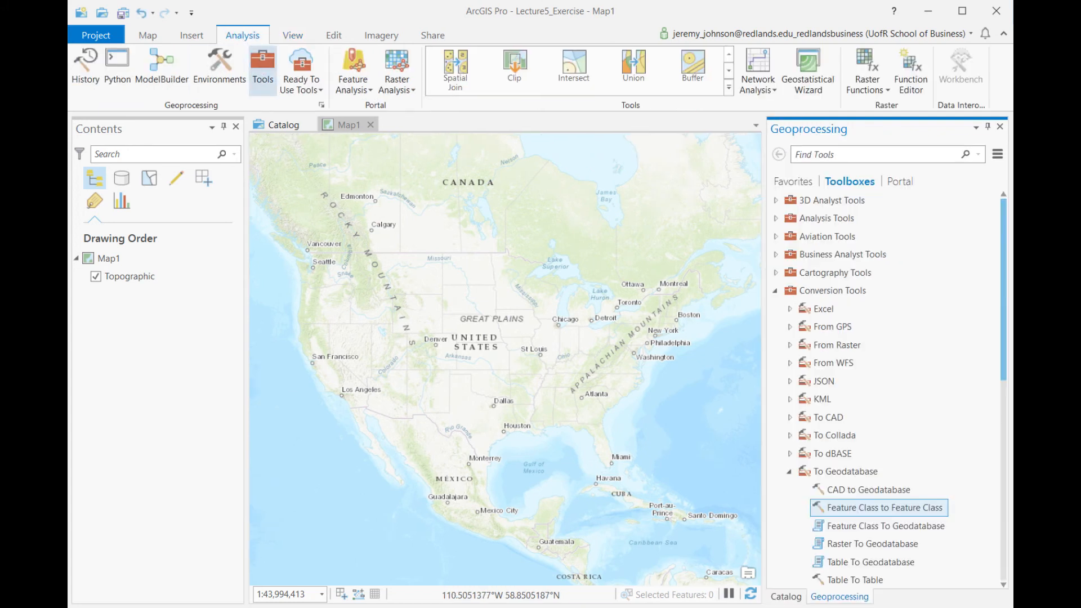
click(806, 179)
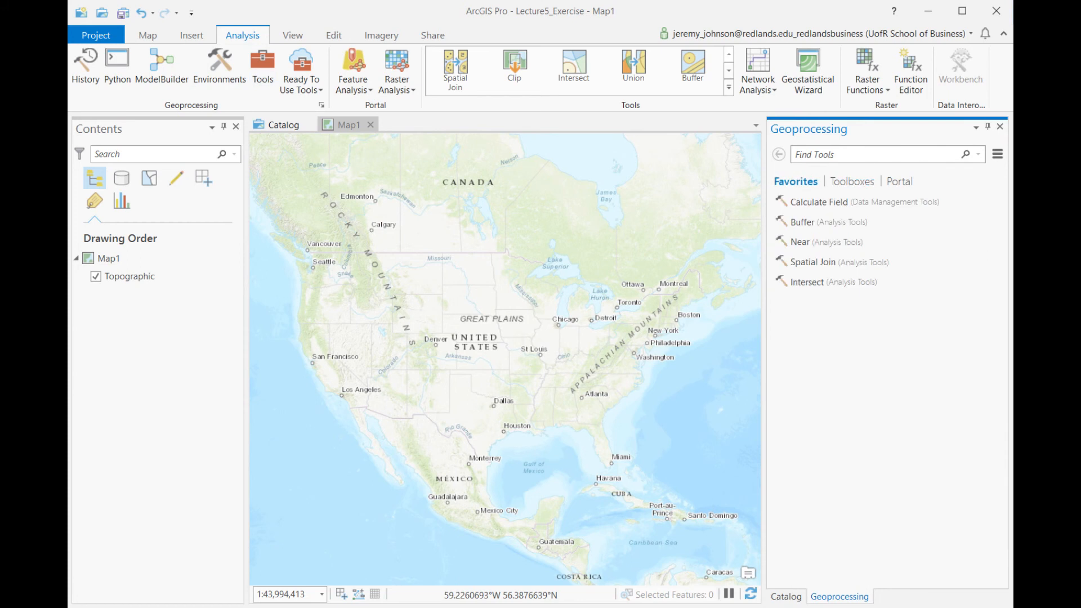
click(843, 155)
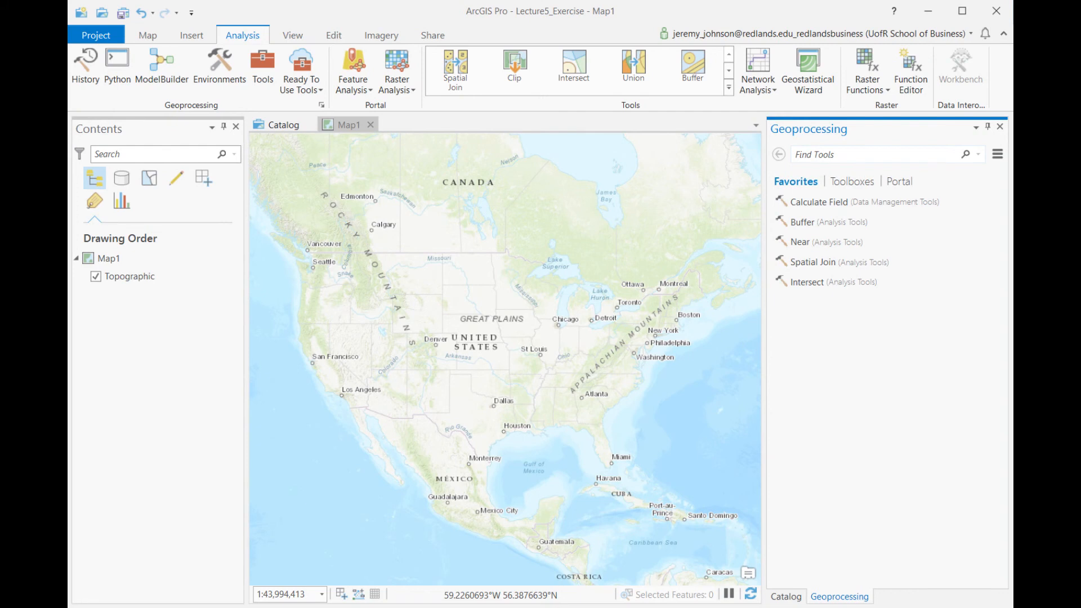
text(feature)
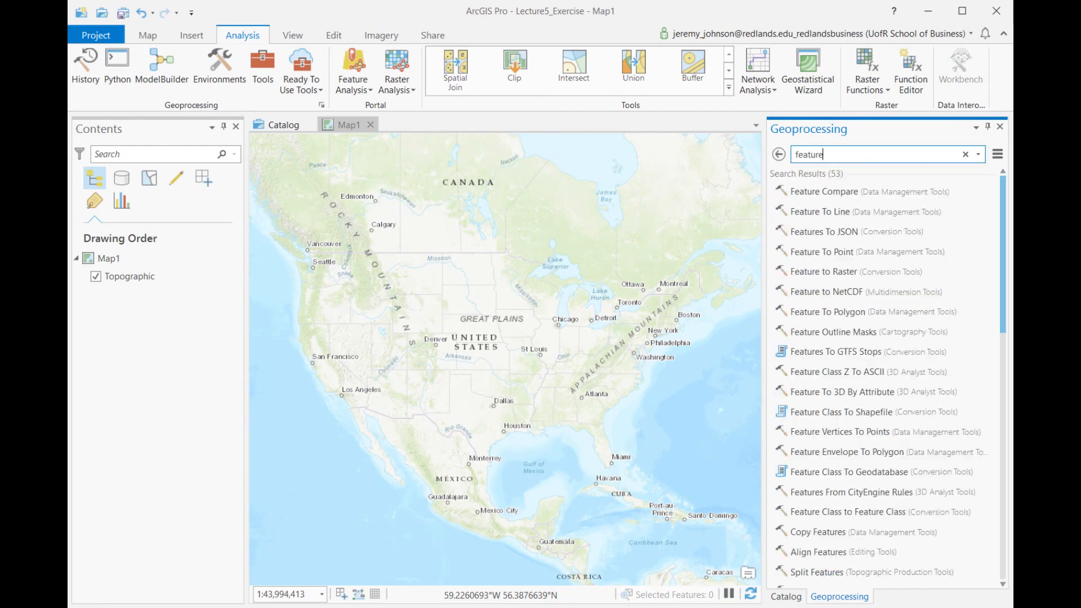
text( class to feature class)
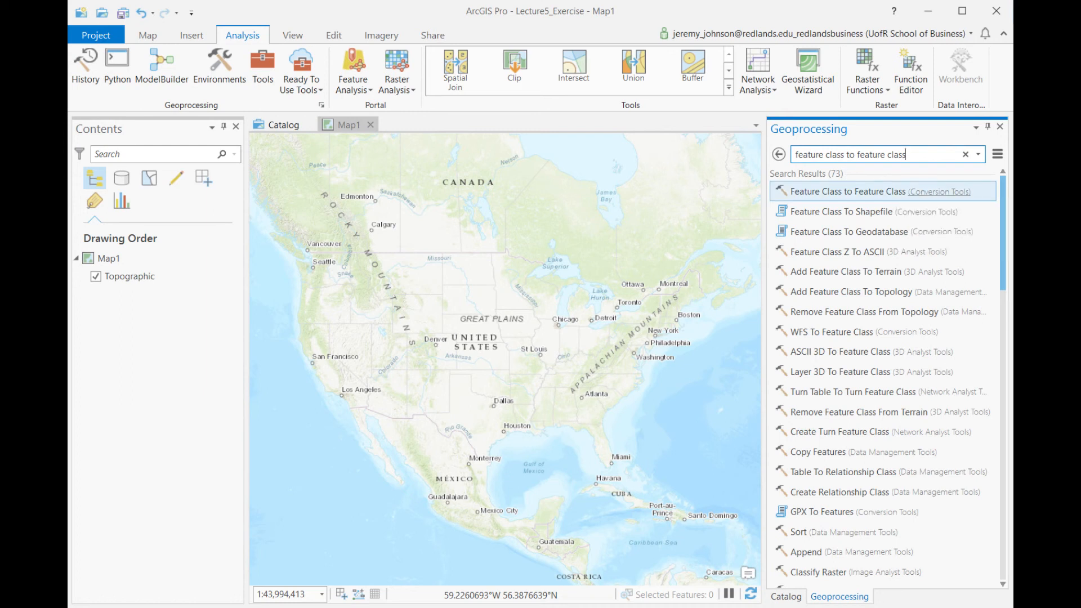
- Locate the Feature Class to Feature Class tool in the To Geodatabase toolset of the Conversion Tools toolbox
click(927, 192)
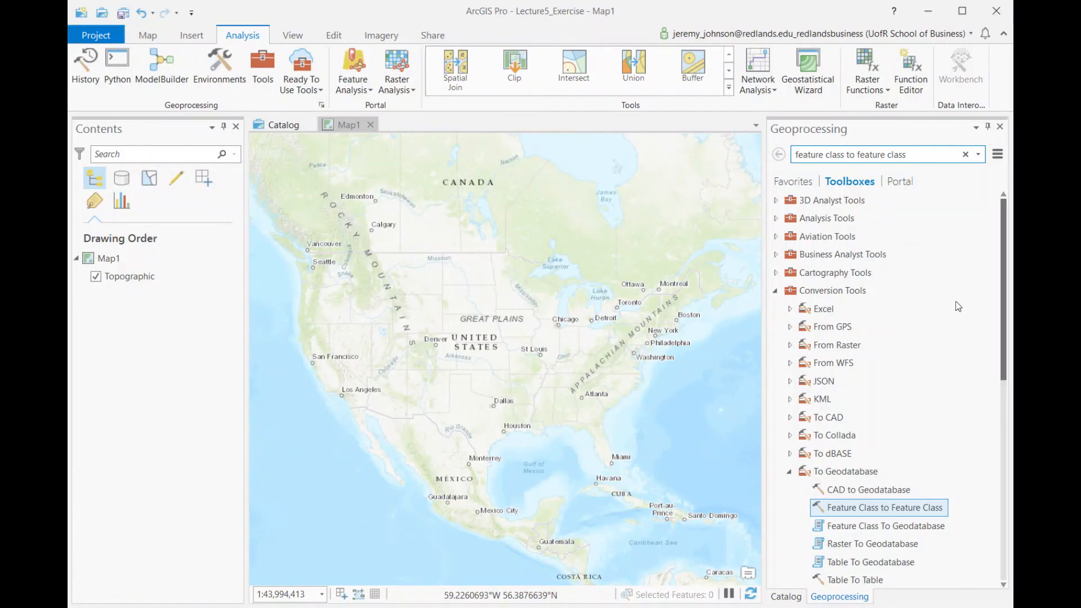
scroll(954, 340, down, 5)
scroll(954, 340, down, 2)
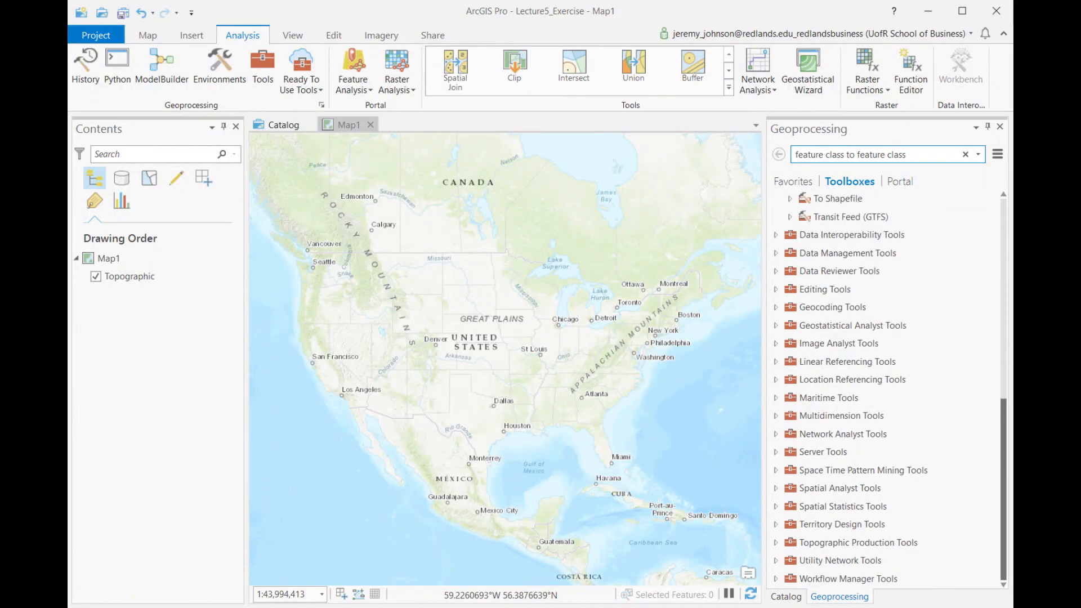
scroll(895, 388, up, 6)
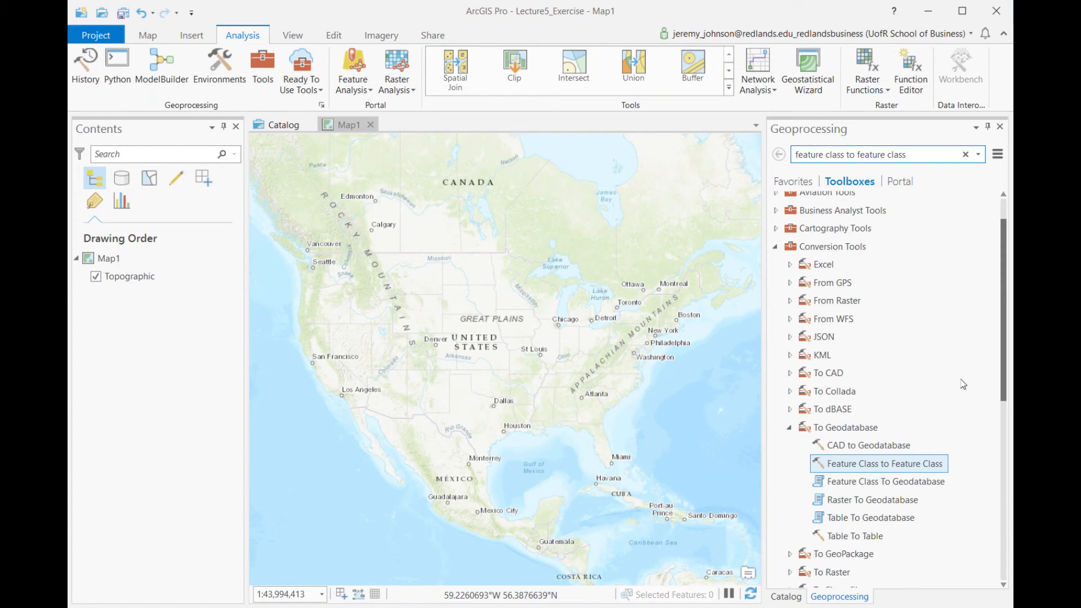
- Open the Feature Class to Feature Class tool with tl_2015_us_state.shp from Documents\_GIS_LocationAnalytics\tl_2015_us_state as the input features
click(911, 466)
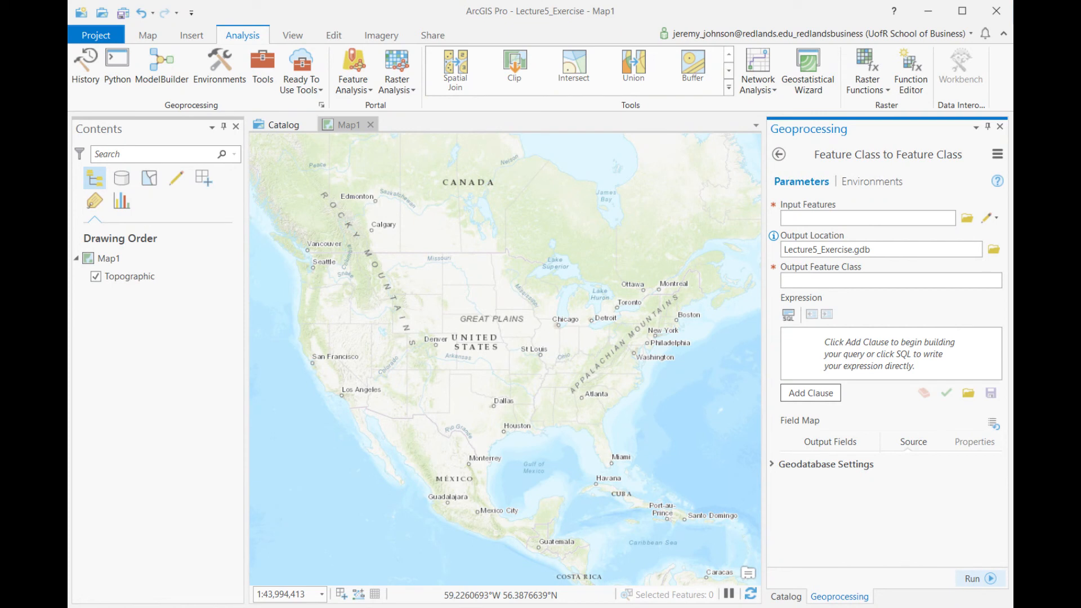
click(967, 218)
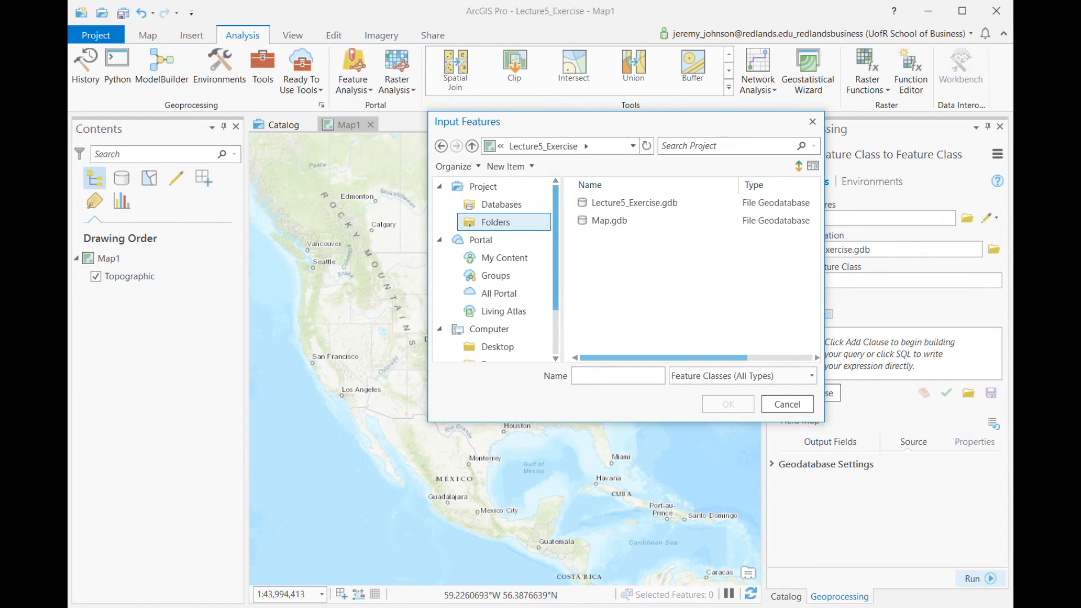
scroll(507, 316, down, 2)
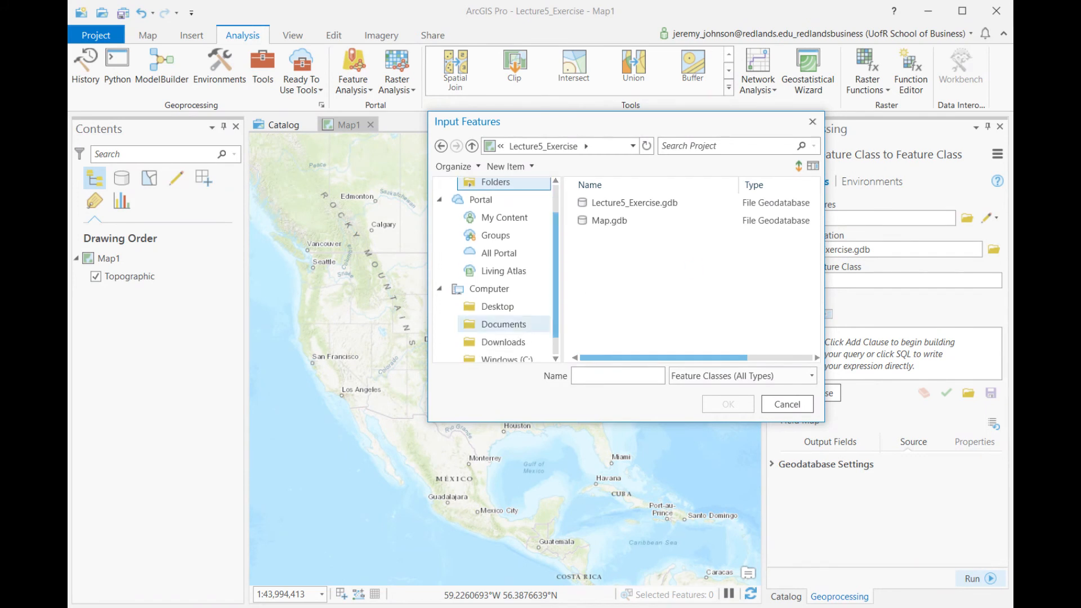
click(504, 325)
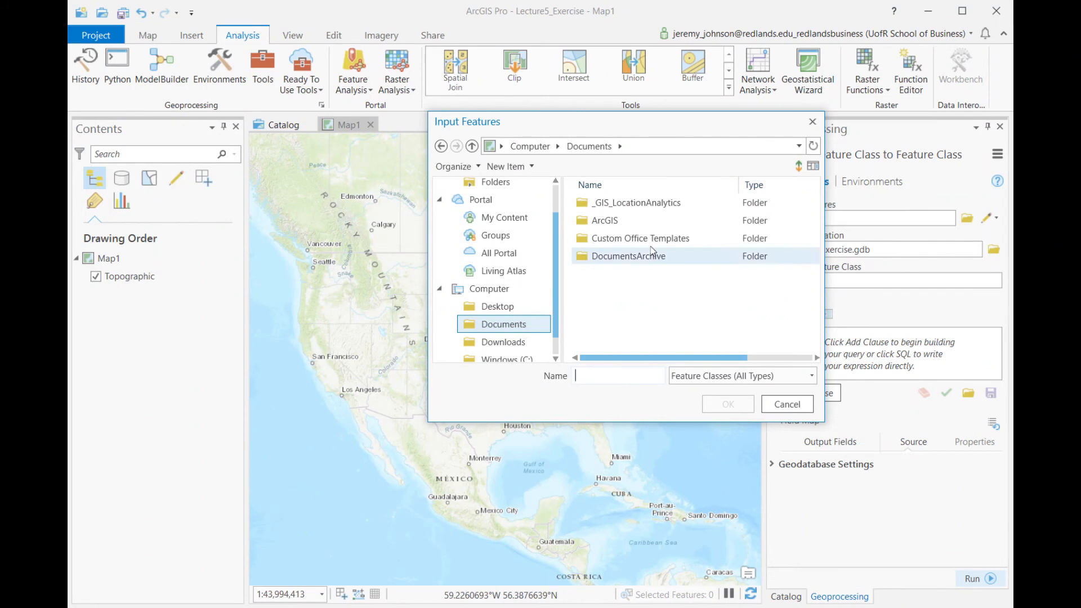
double_click(636, 203)
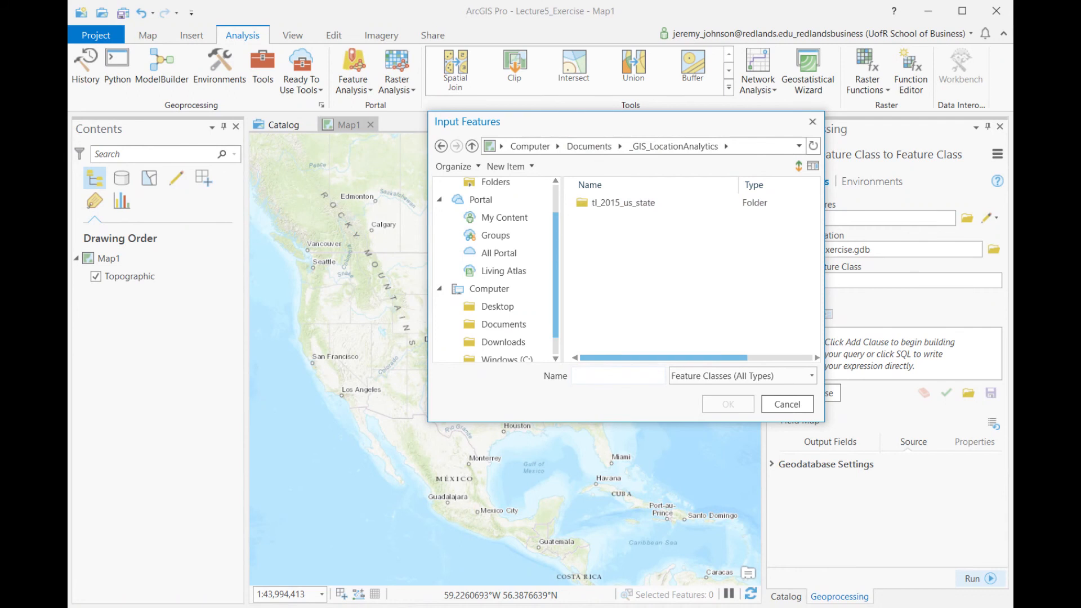
click(635, 204)
double_click(635, 204)
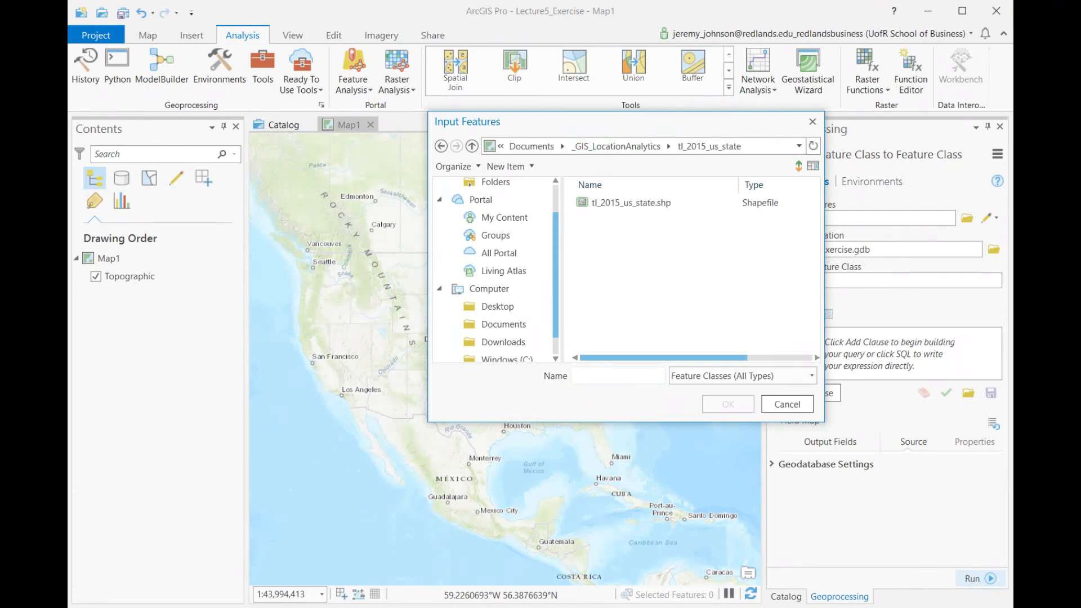
click(631, 203)
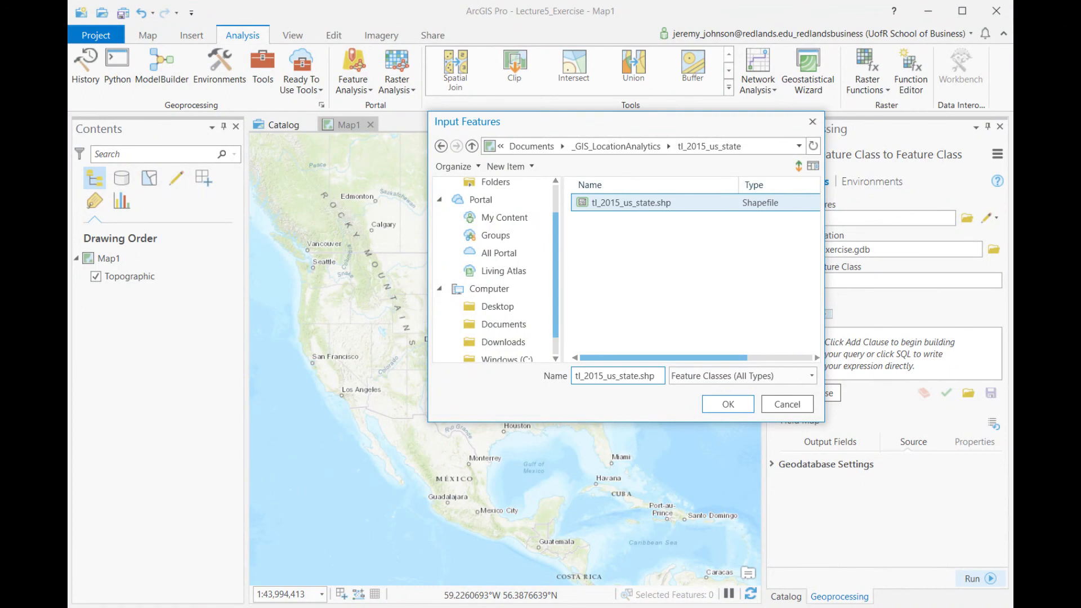
click(727, 404)
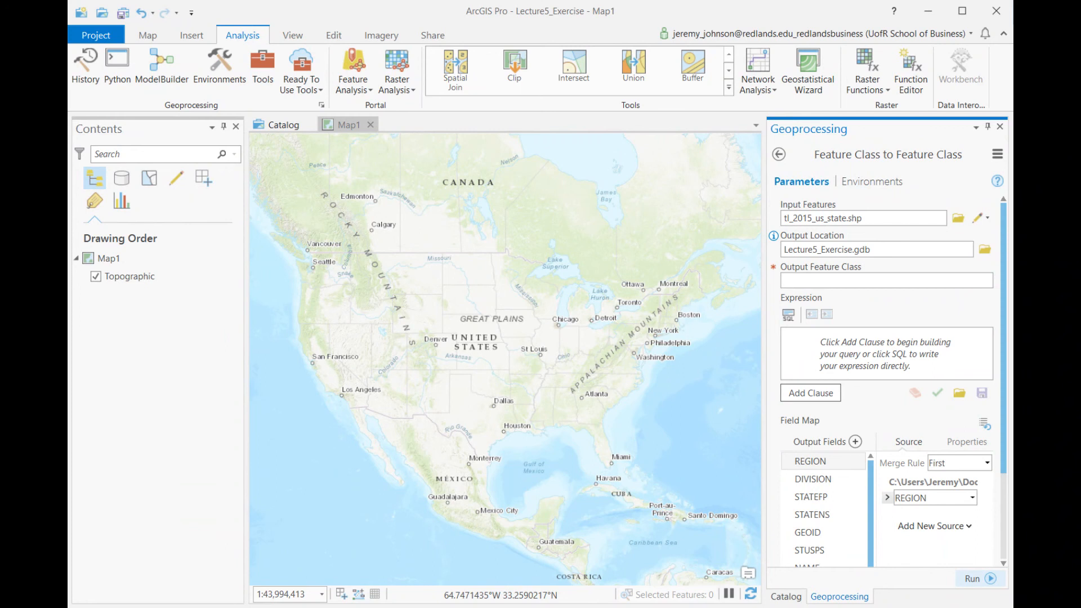
- Name the output feature class StateBoundaries2015 and run the conversion into Lecture5_Exercise.gdb
click(868, 281)
text(StateBoundaries2015)
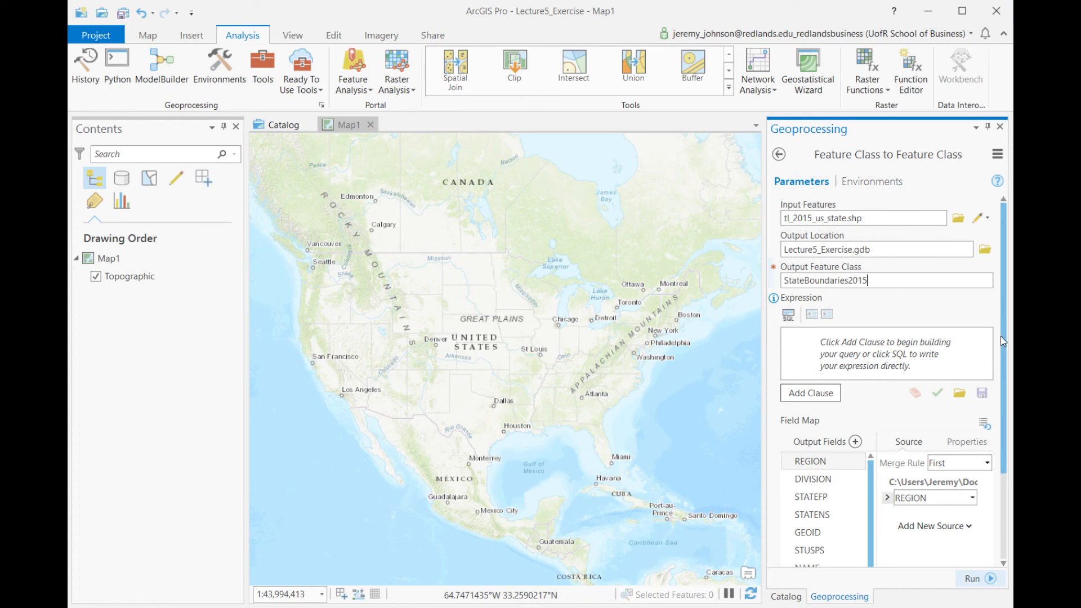
click(973, 579)
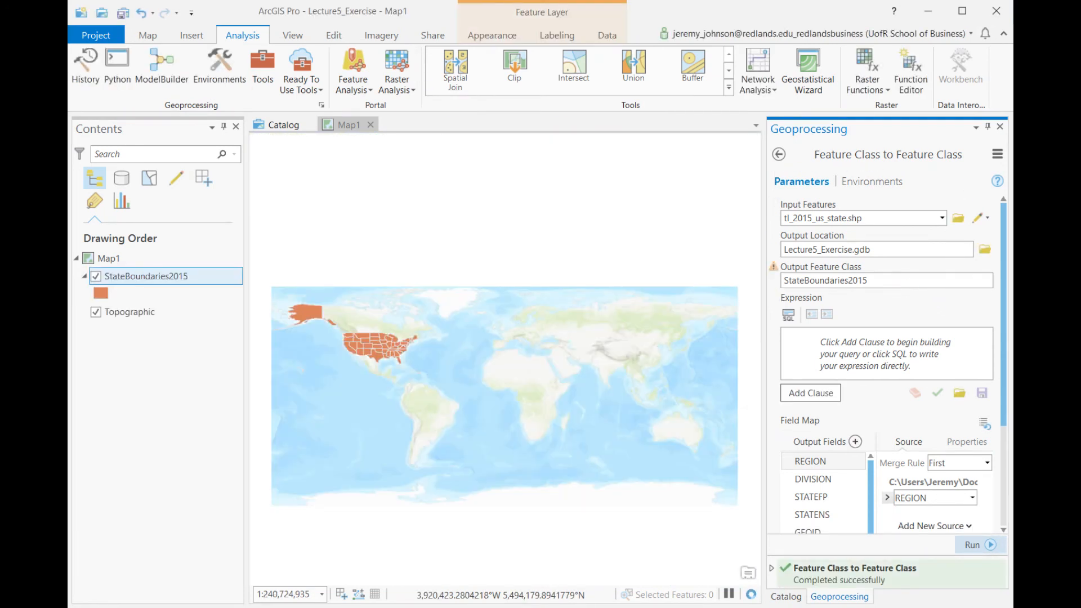
- Symbolize the StateBoundaries2015 layer with the first Black Outline symbol of the ArcGIS 2D gallery, and close the Symbology and Geoprocessing panes
drag(322, 367, 401, 350)
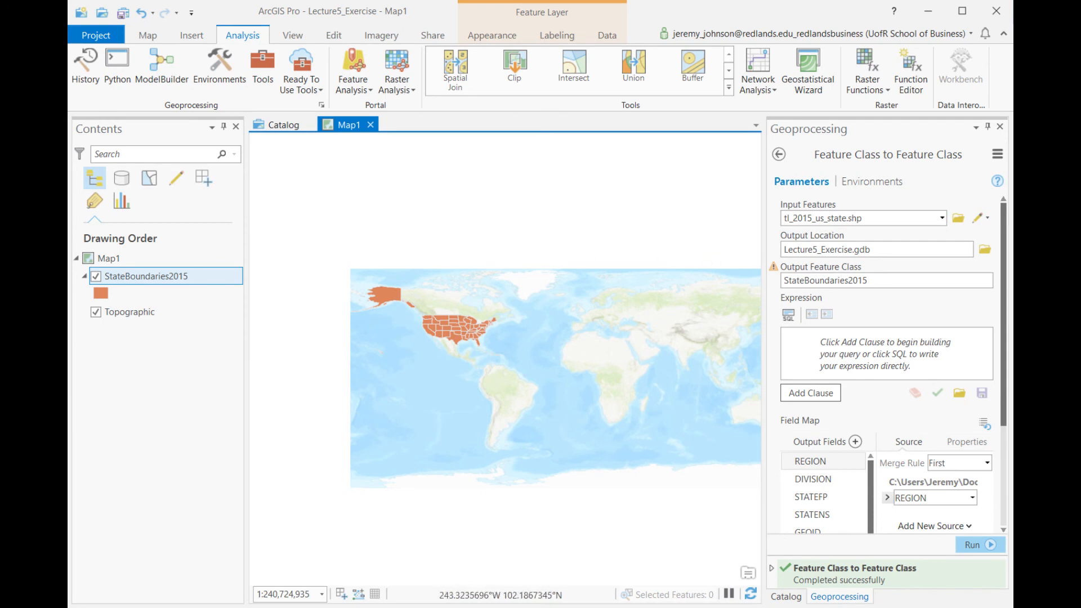
click(101, 295)
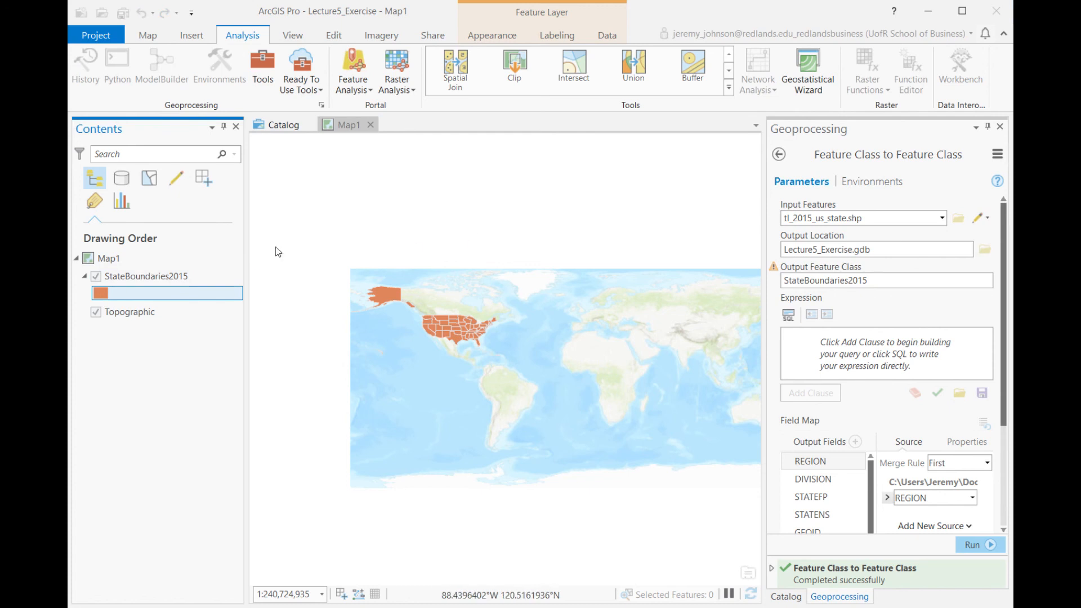
click(99, 294)
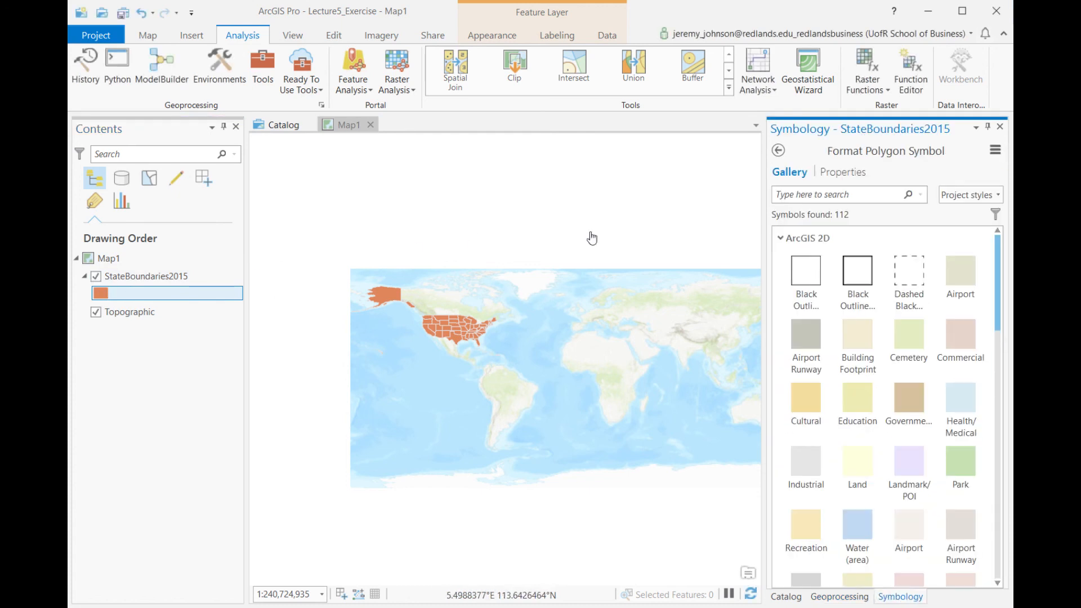
click(958, 285)
click(909, 465)
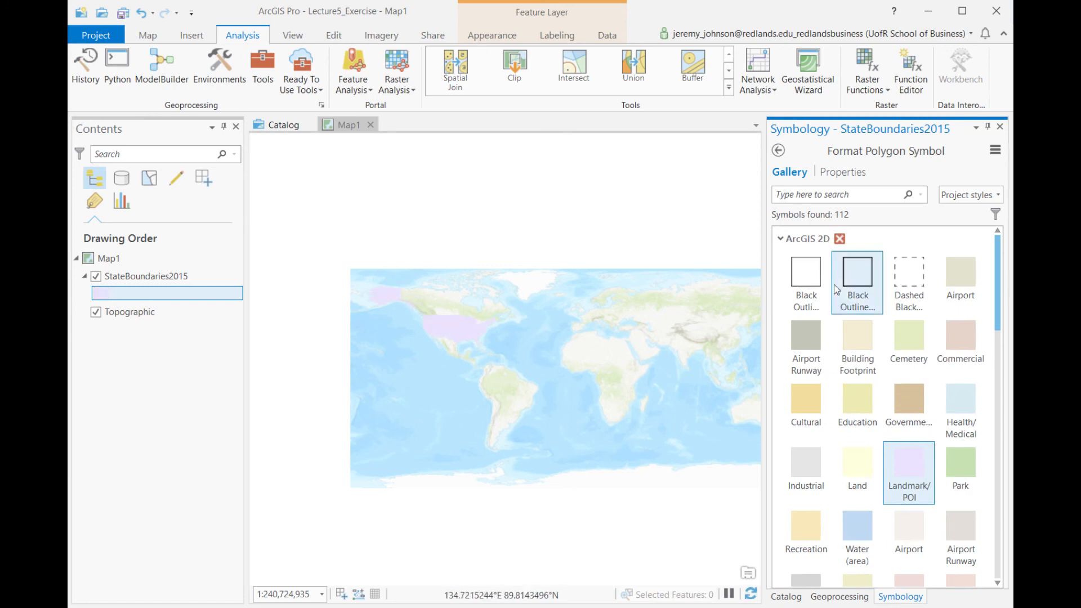
click(811, 280)
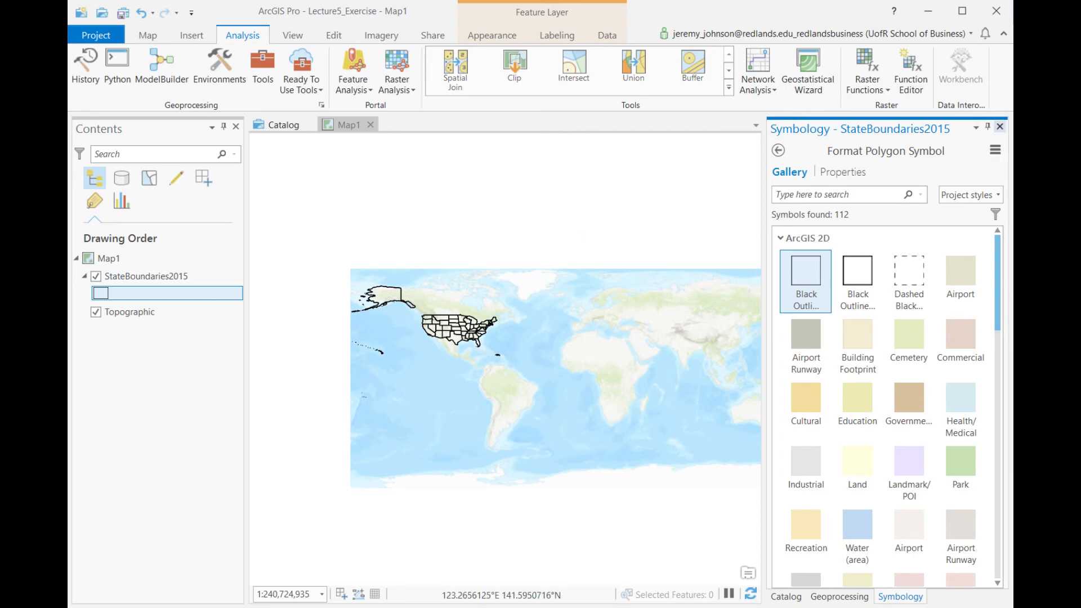
click(1000, 127)
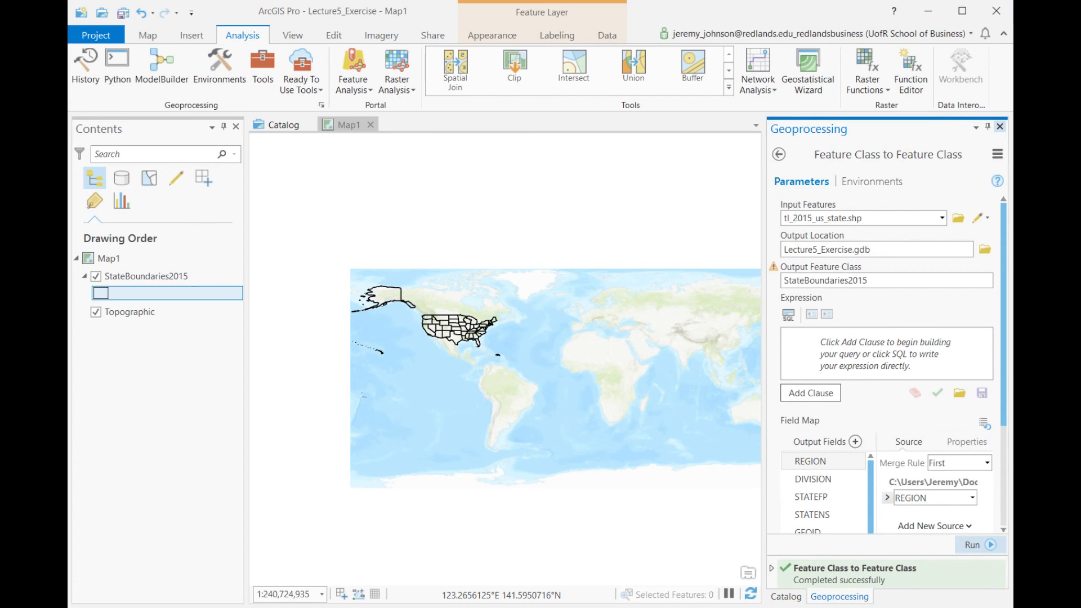
click(1001, 126)
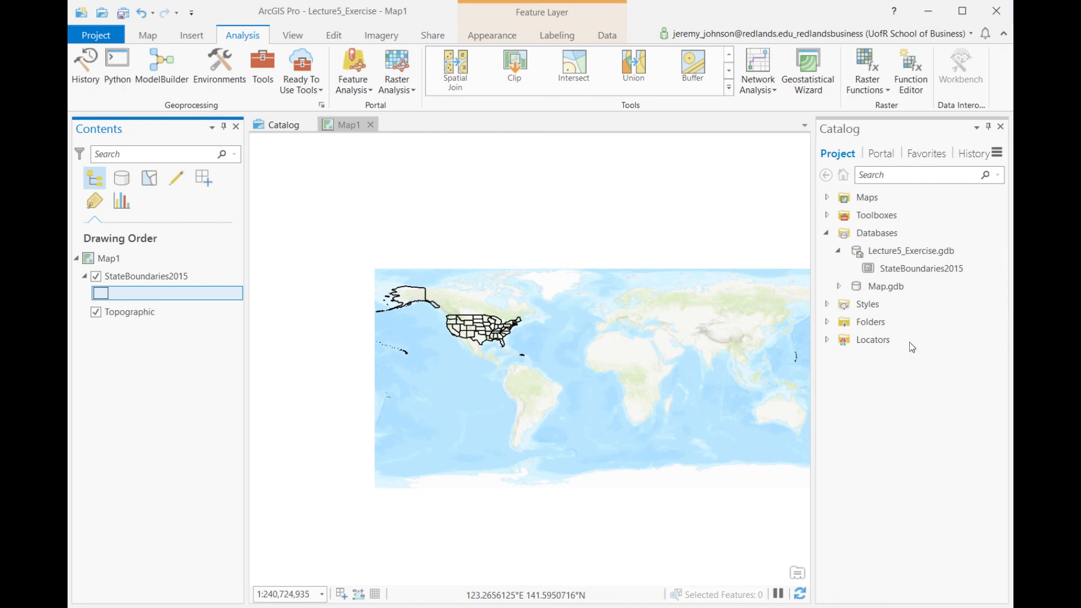
- Start importing a single table into Lecture5_Exercise.gdb from the Catalog pane
right_click(893, 254)
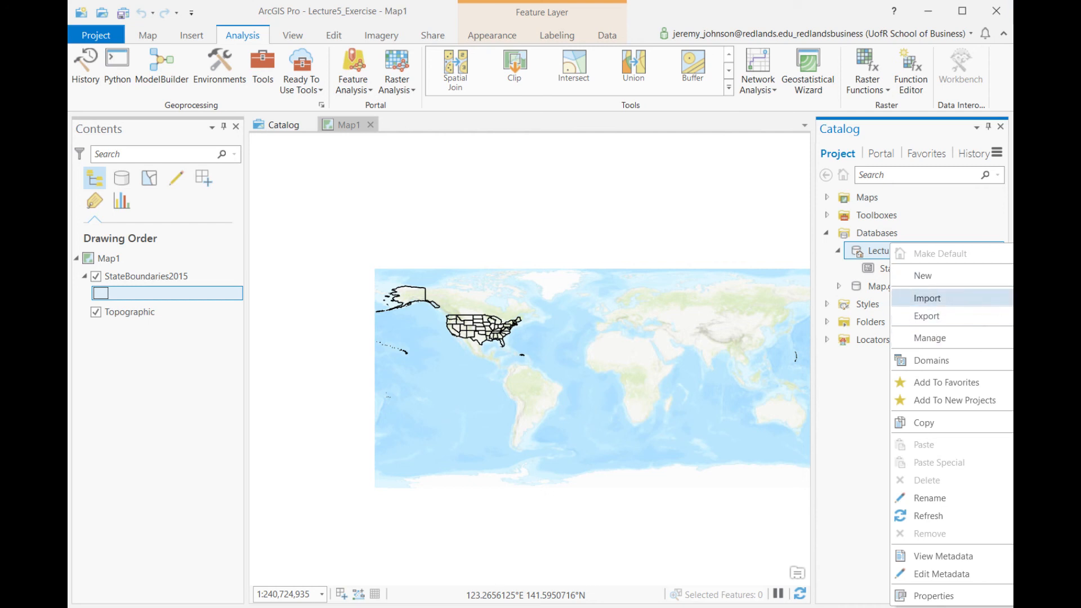
click(864, 381)
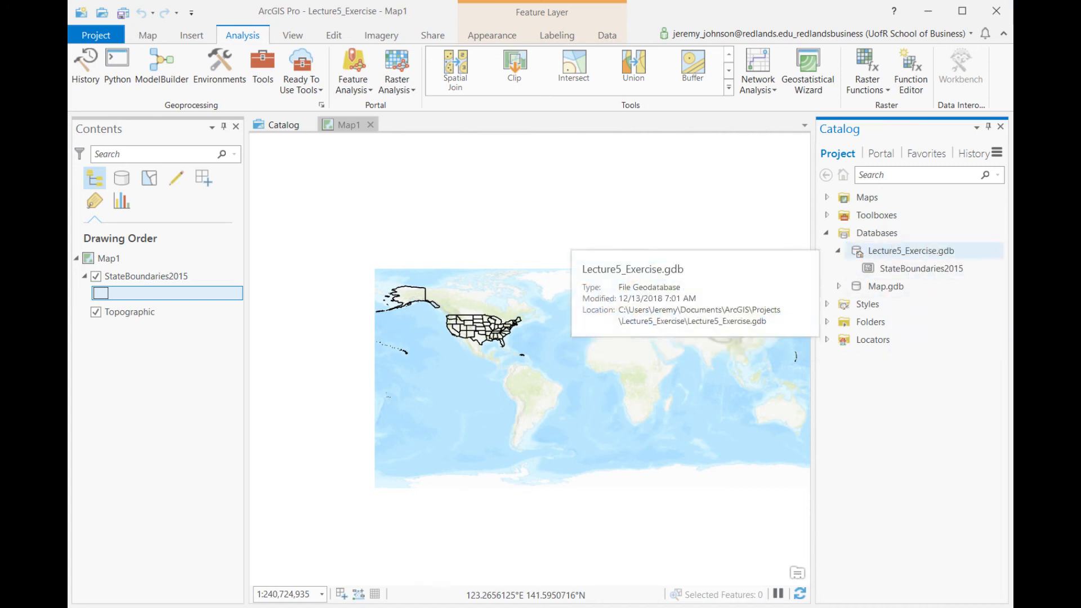
right_click(913, 250)
mouse_move(954, 292)
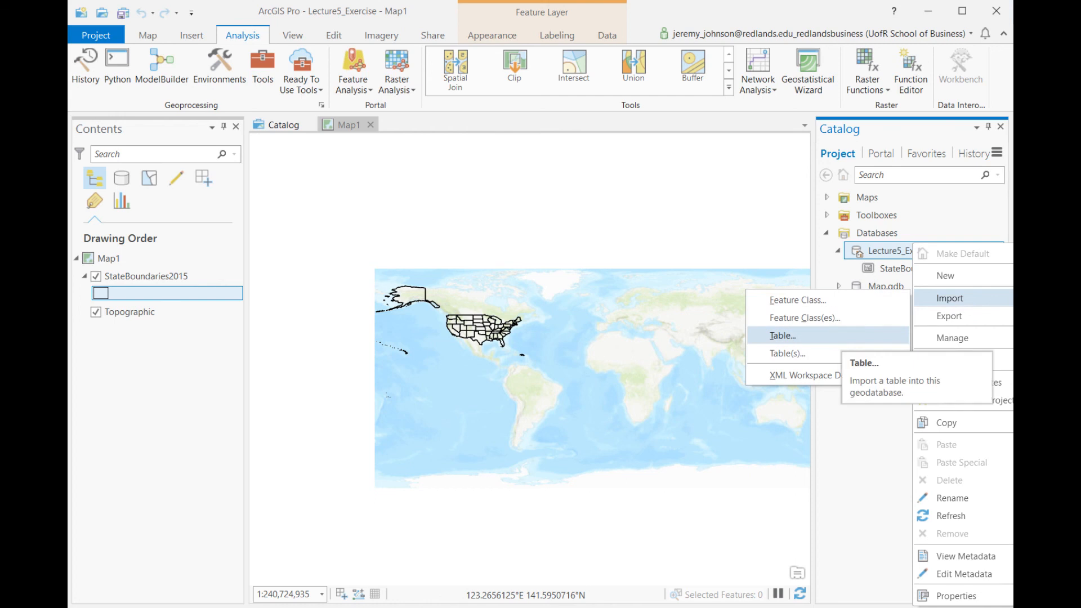
click(828, 337)
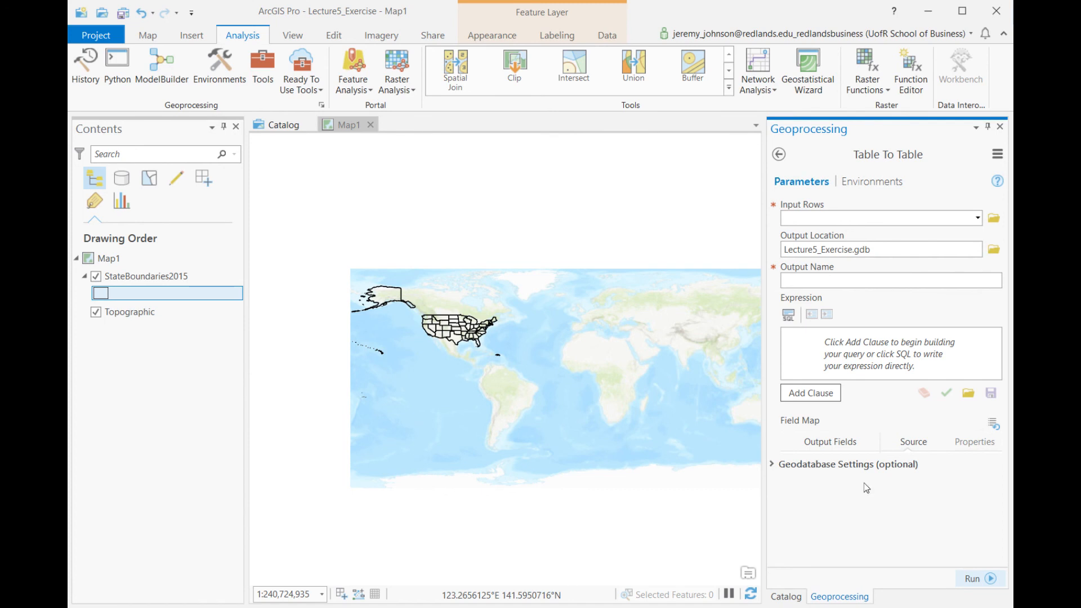
- Set the input rows to the DP05$ sheet of Lecture5_JoinReady.xlsx in the _GIS_LocationAnalytics folder
click(994, 218)
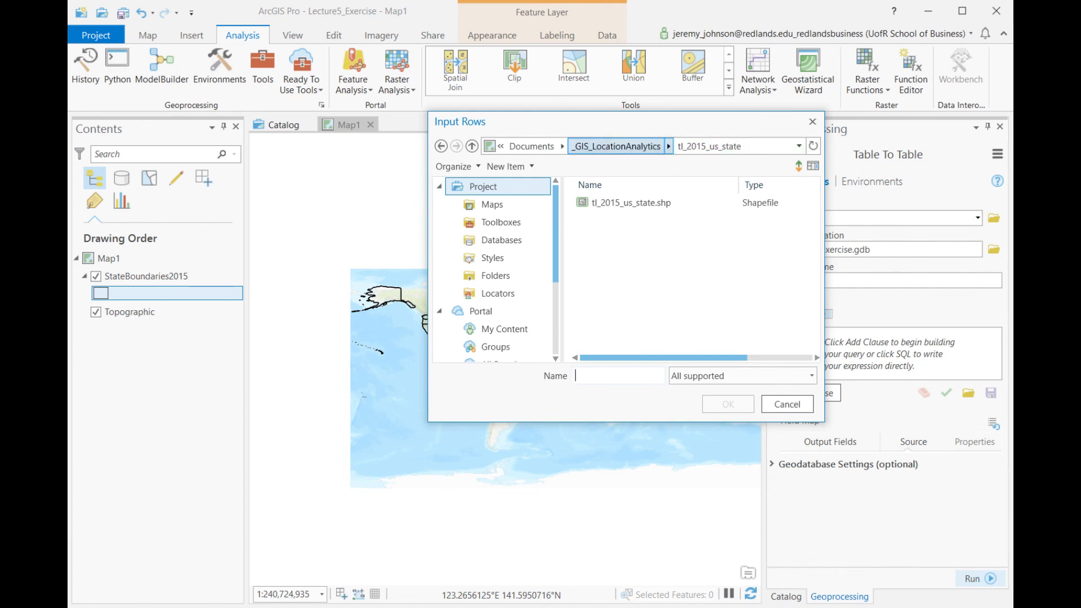
click(617, 146)
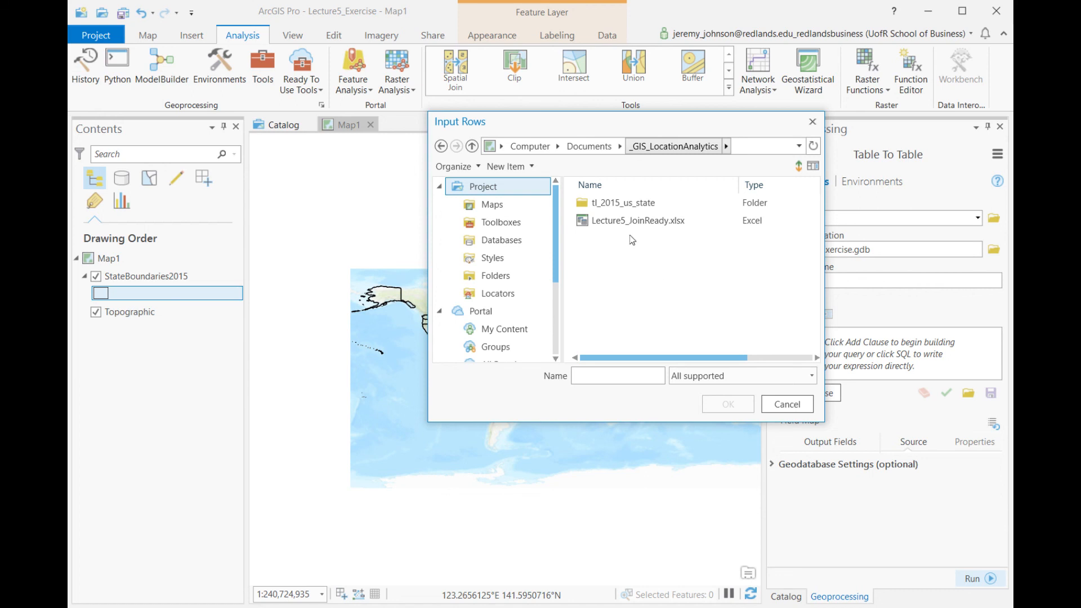
double_click(638, 221)
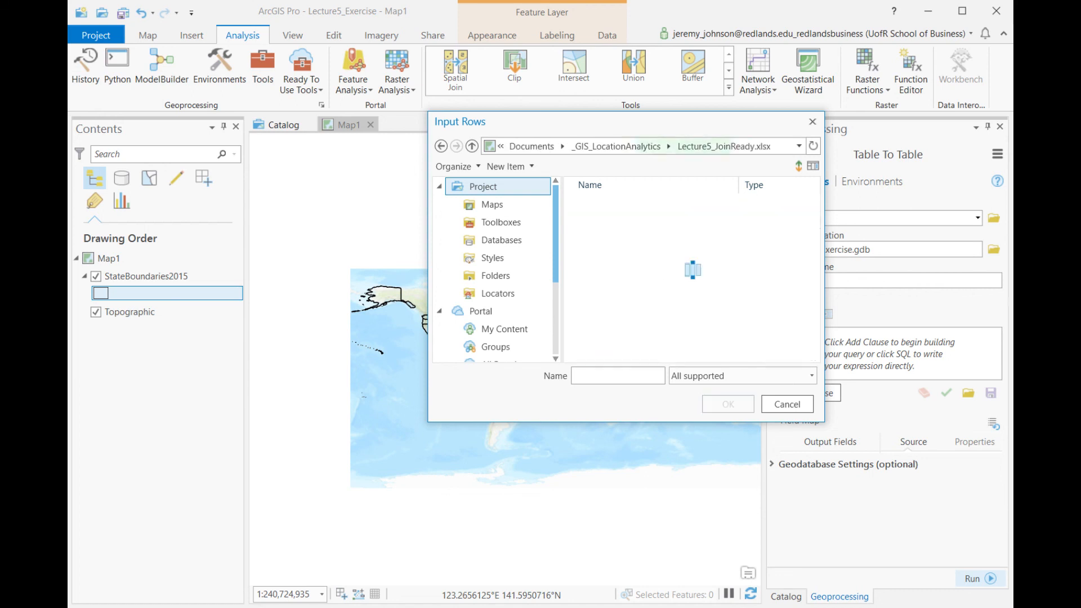
click(602, 204)
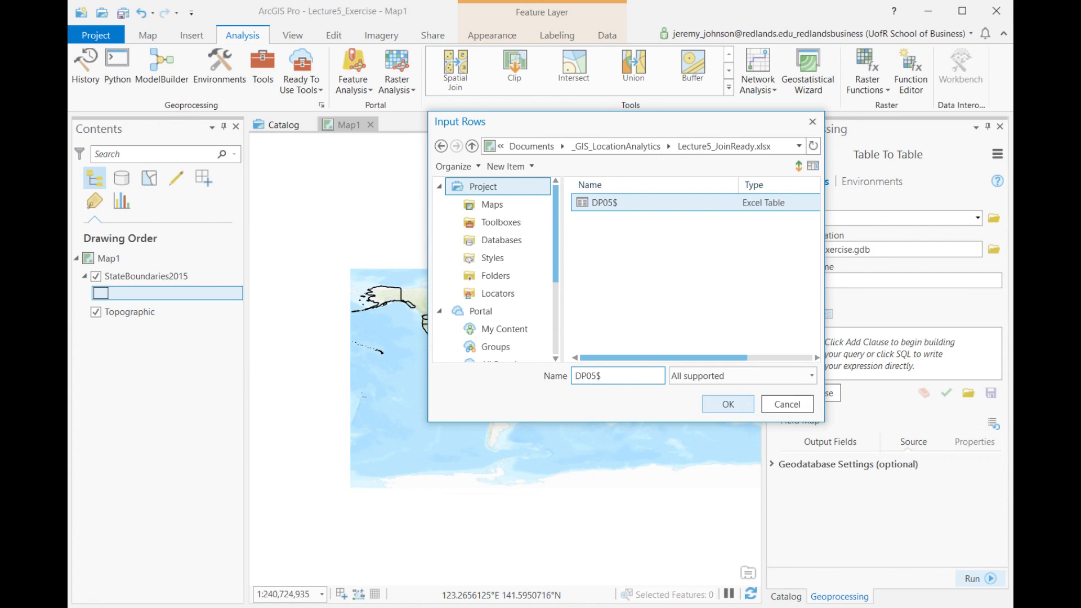
click(728, 403)
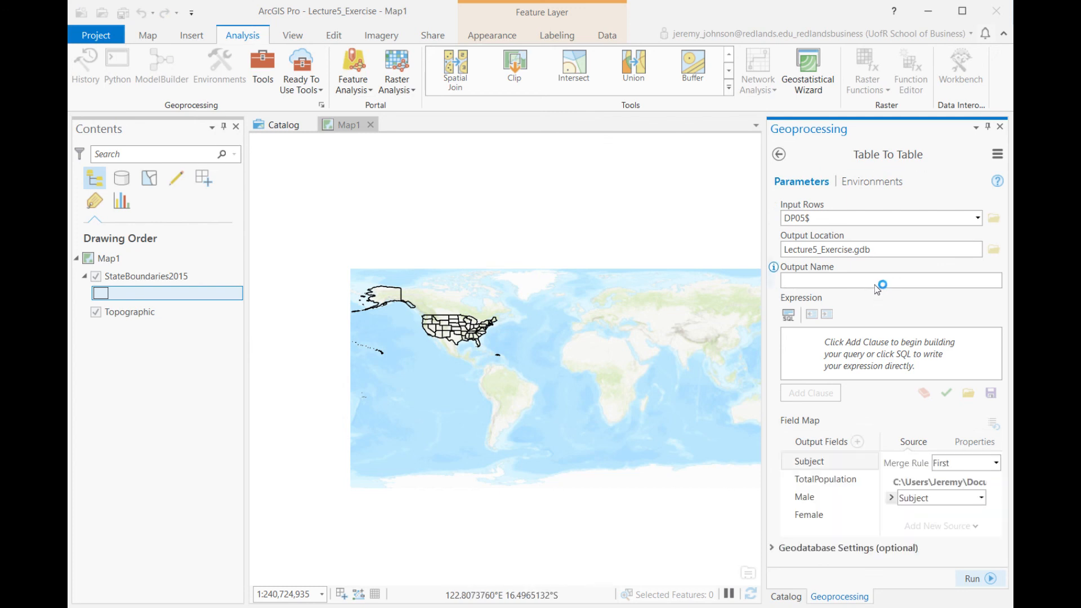
- Name the output table Demographics2015Gender, run Table To Table, and close the Geoprocessing pane
text(Demog)
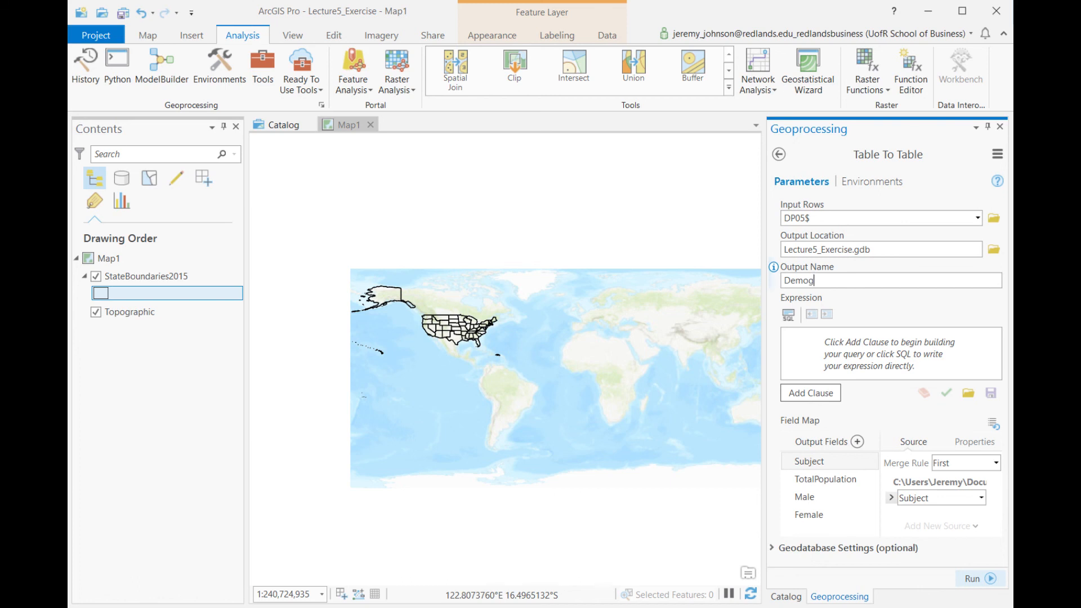
text(raphics2015Gender)
click(978, 579)
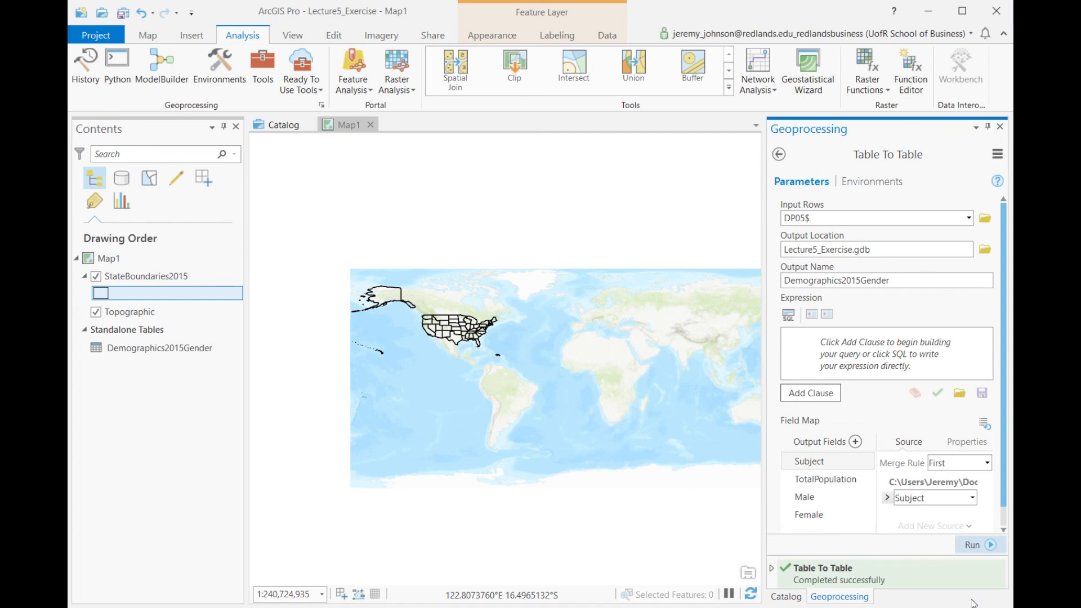
click(1001, 126)
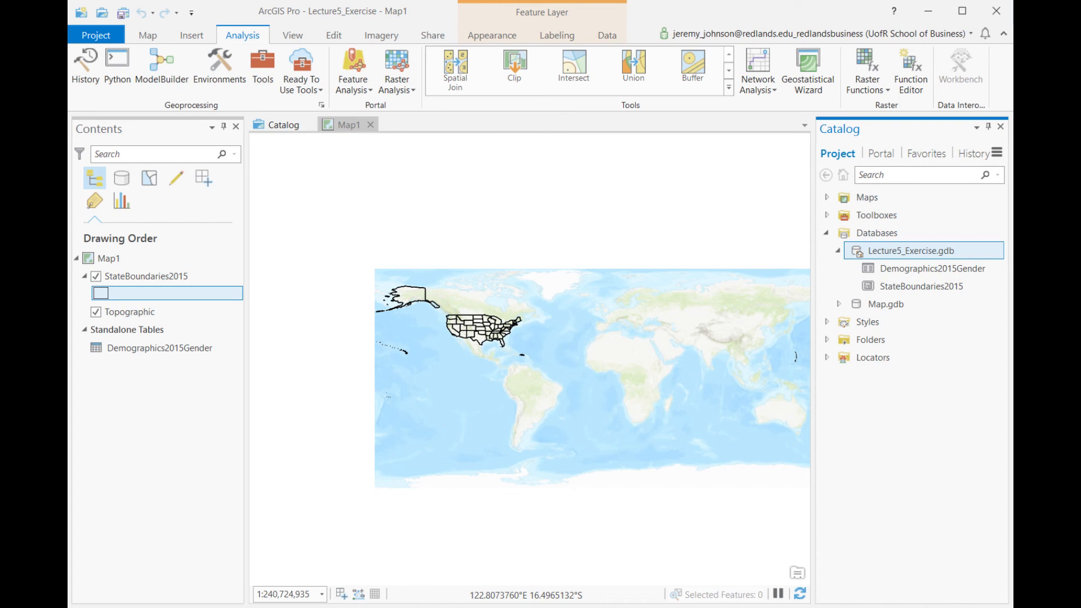
click(135, 276)
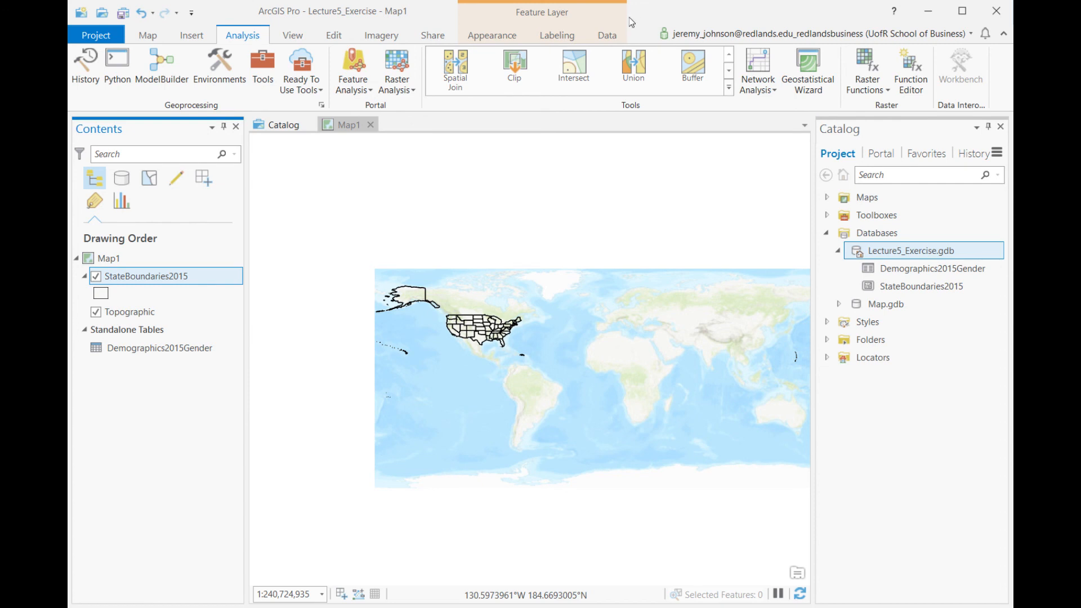
click(620, 33)
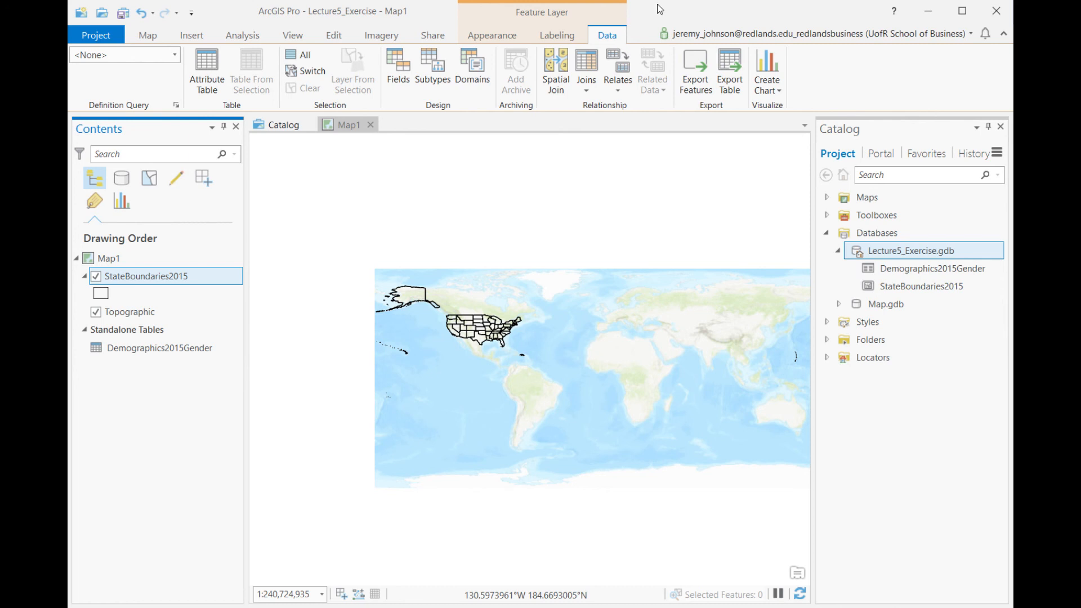
click(586, 82)
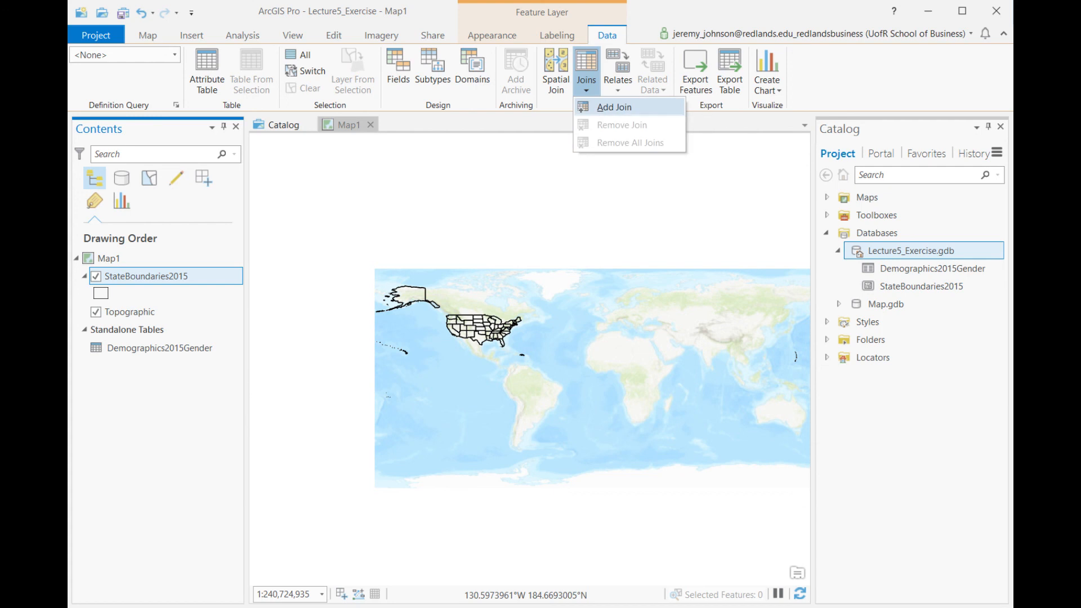
click(614, 107)
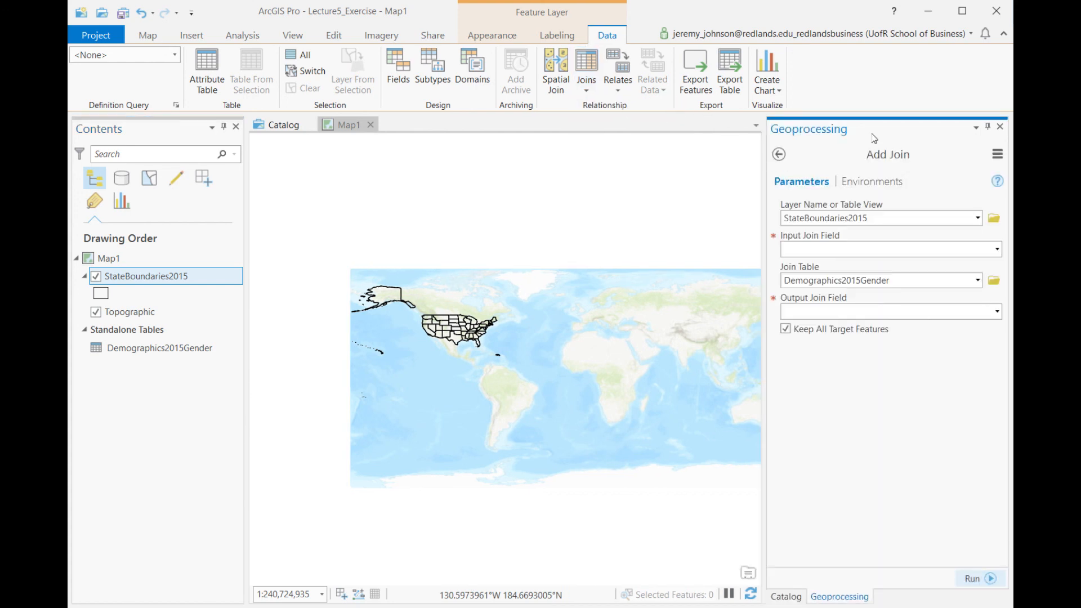
click(1001, 127)
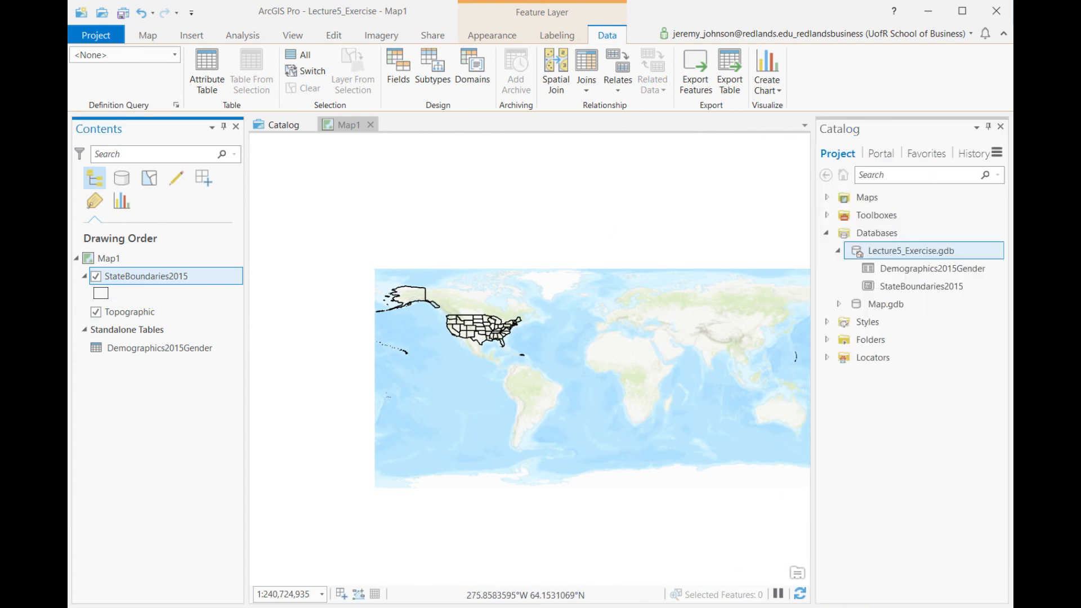
- Join the Demographics2015Gender table to the StateBoundaries2015 layer, matching NAME to Subject, and close the Geoprocessing pane
right_click(178, 276)
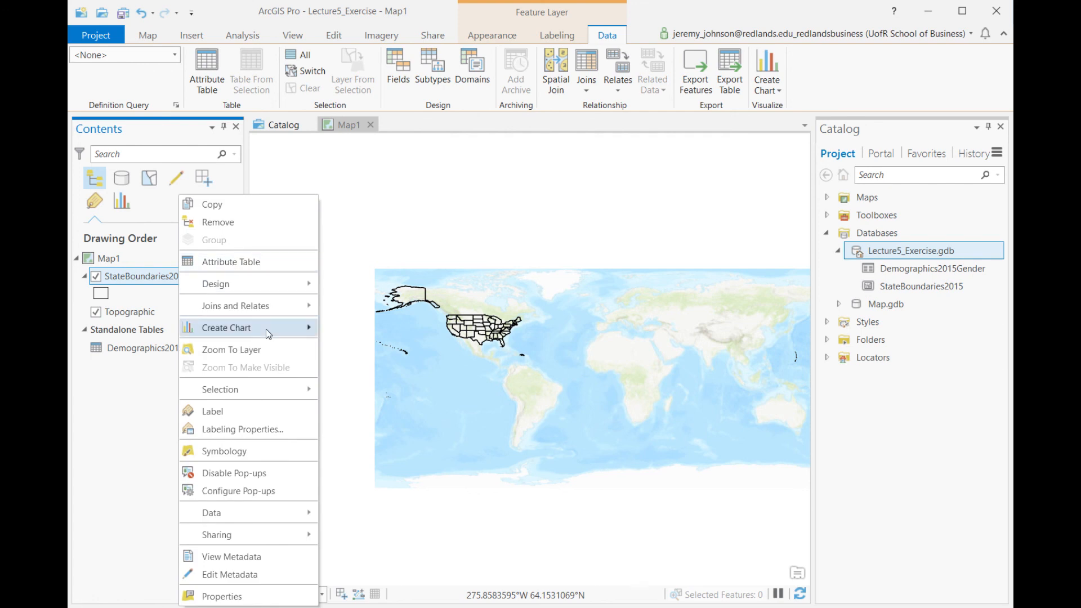
mouse_move(253, 306)
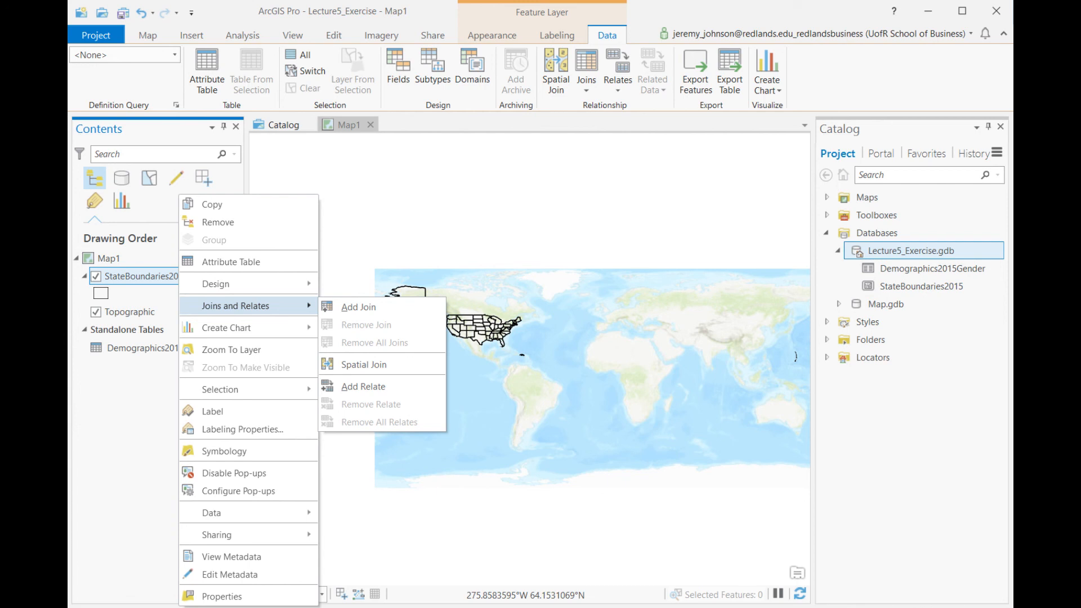
click(333, 309)
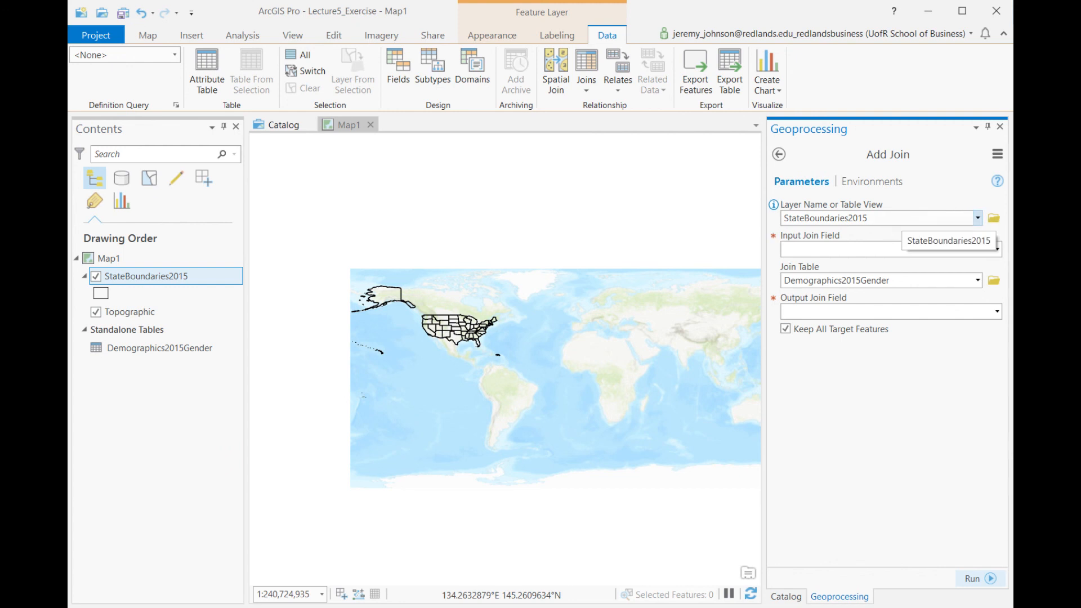
click(998, 249)
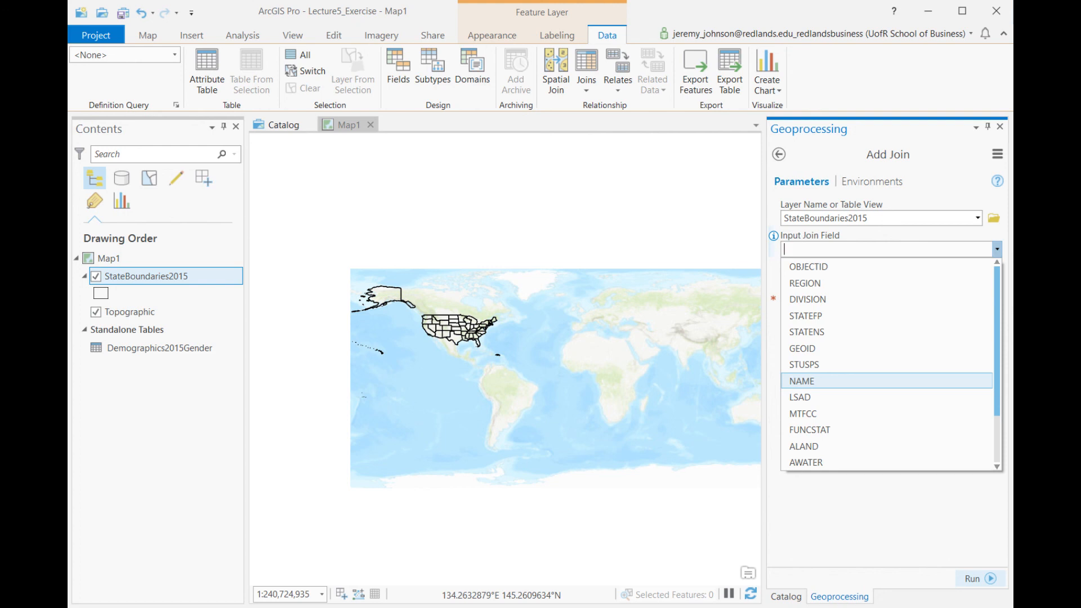
click(802, 381)
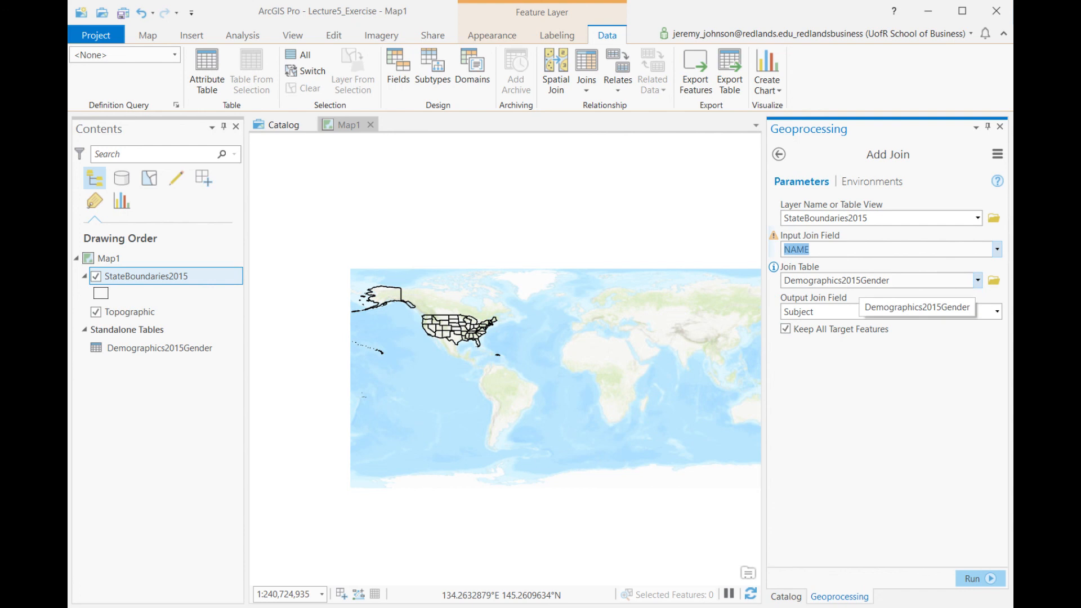
click(997, 311)
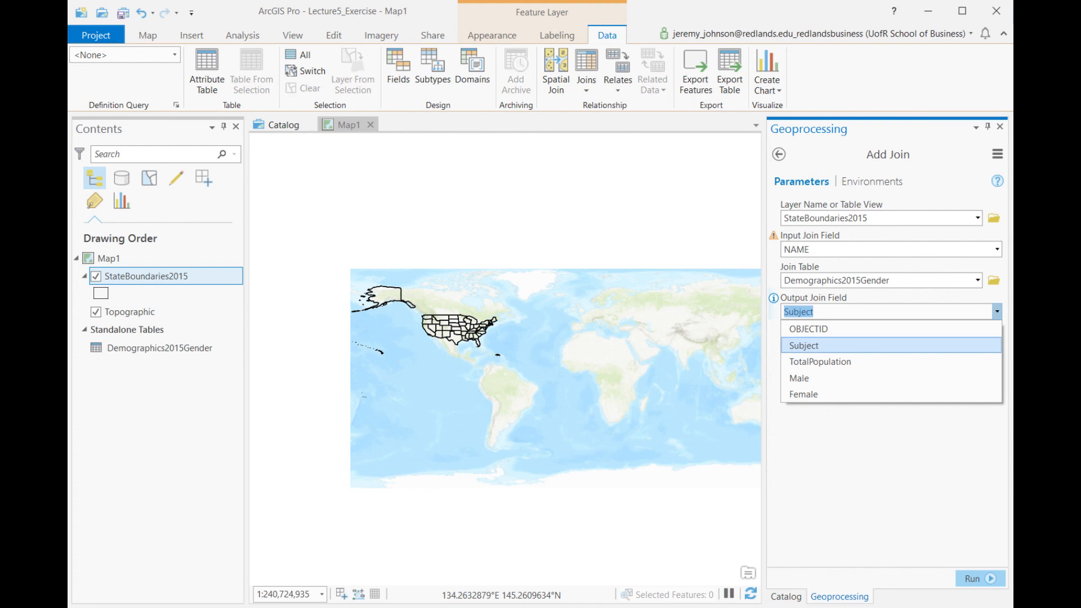
click(998, 312)
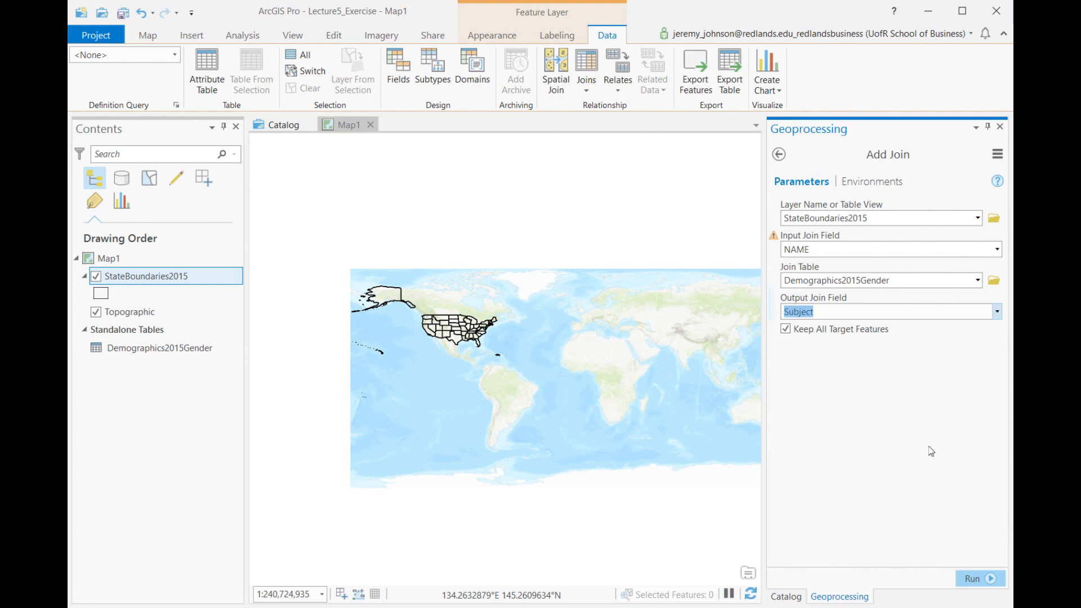
click(976, 578)
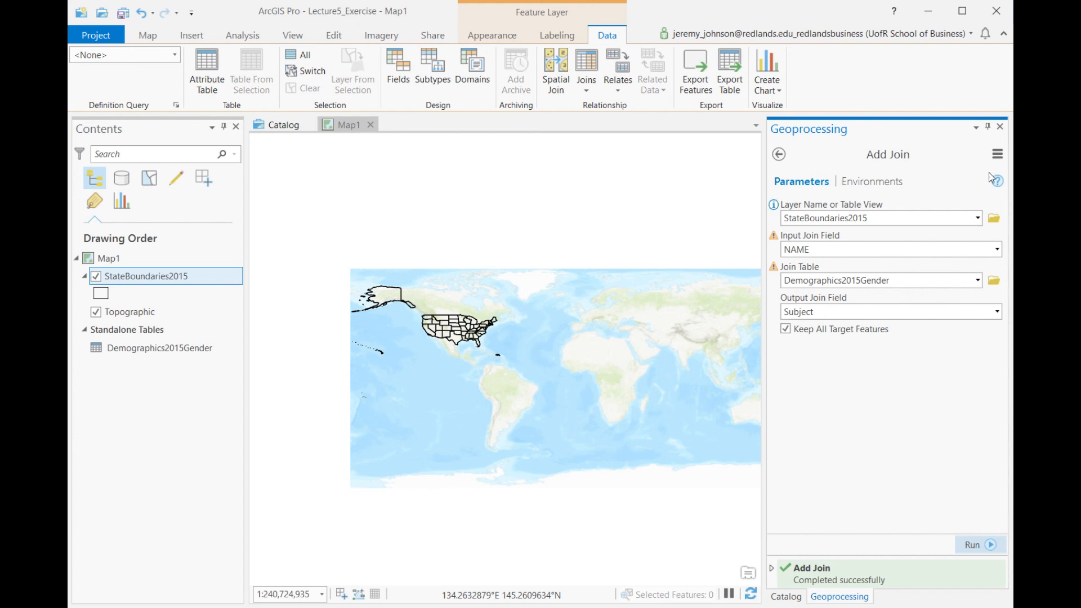
click(1001, 127)
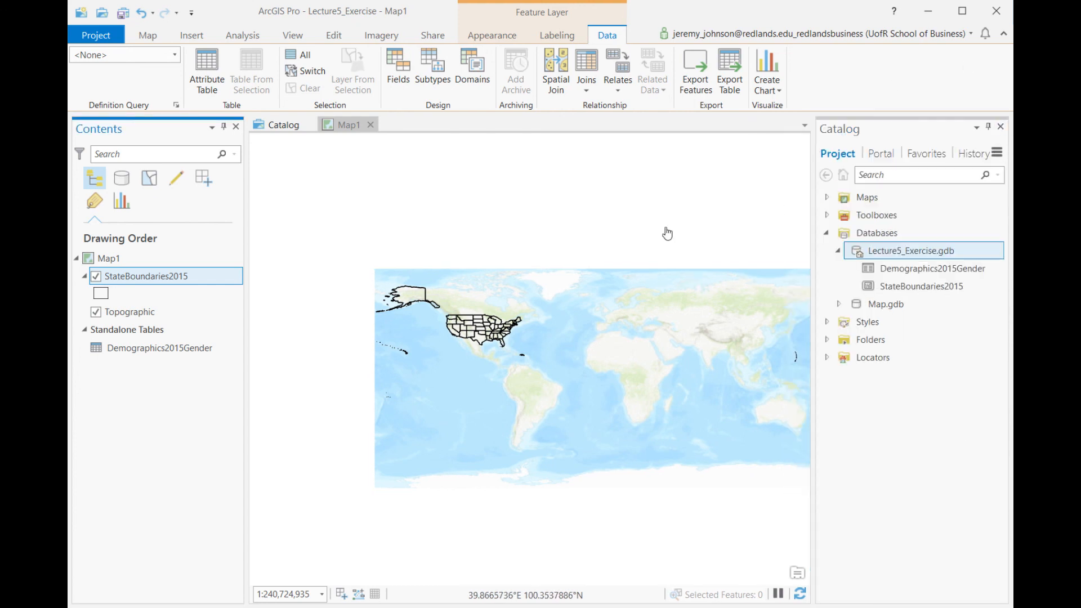
- Check the joined Subject, TotalPopulation, Male and Female fields in the StateBoundaries2015 attribute table, and close the table
click(121, 276)
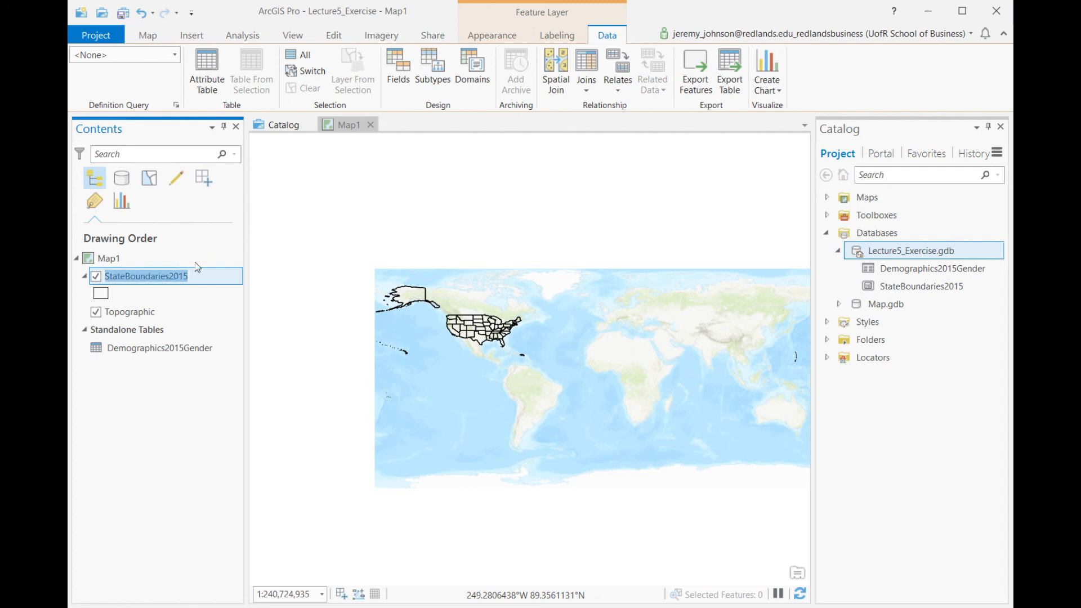
click(228, 257)
click(216, 271)
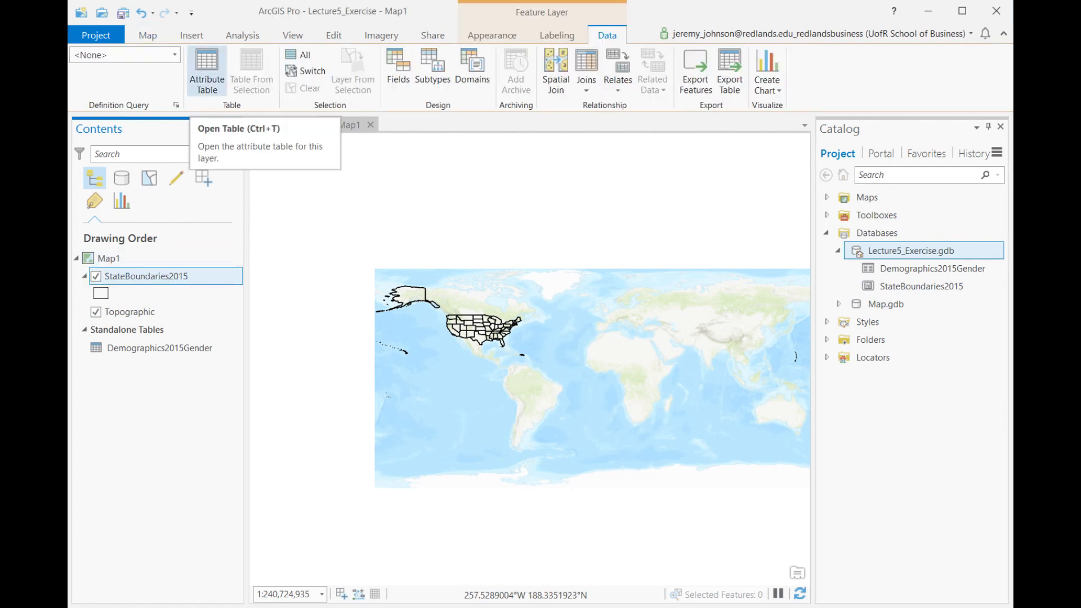
right_click(166, 276)
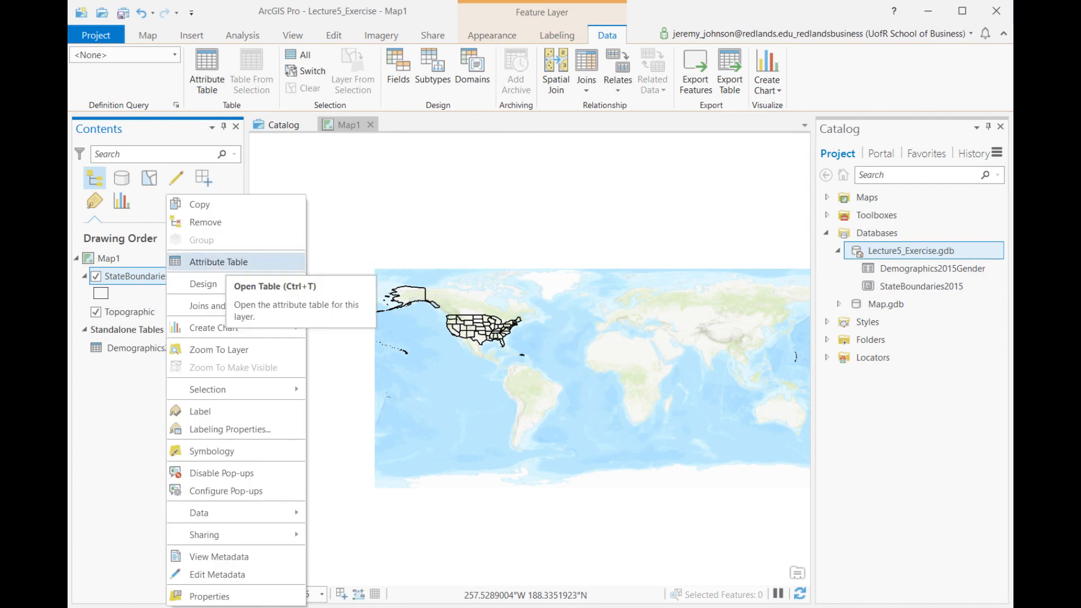
click(219, 265)
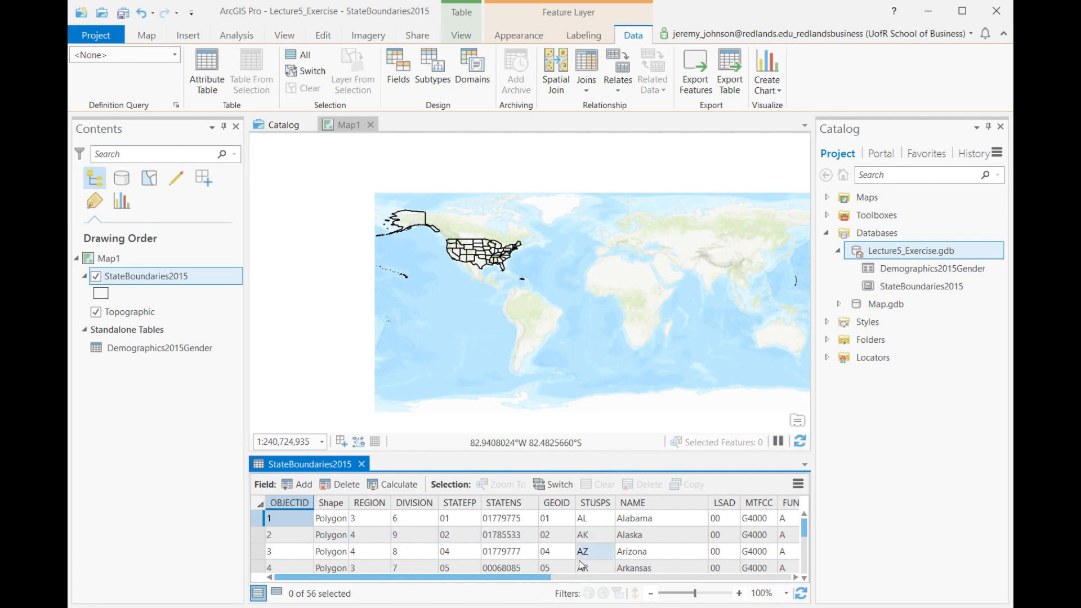
drag(542, 578, 613, 578)
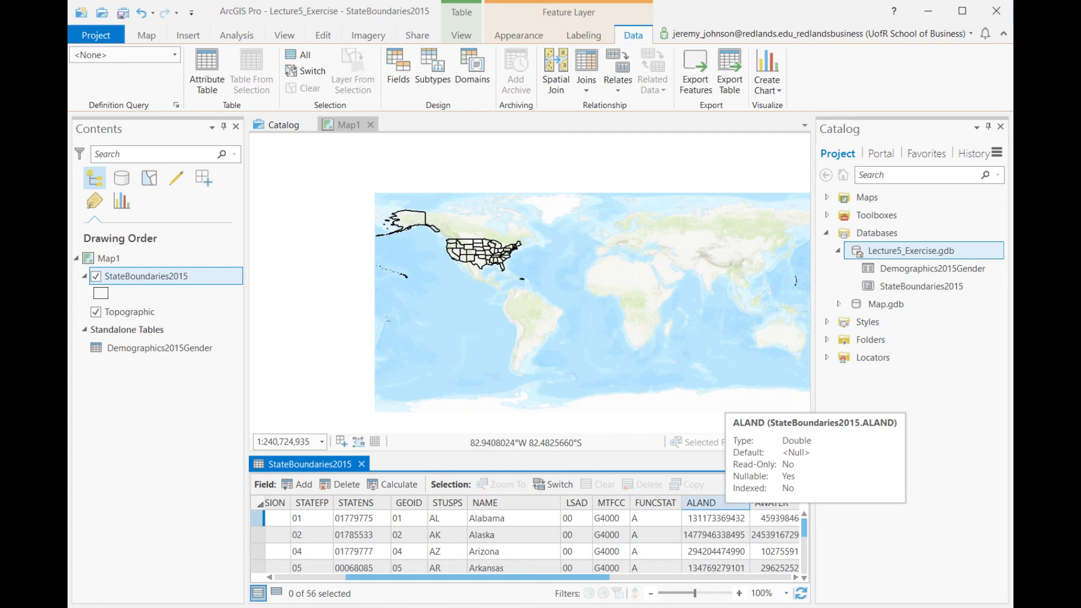
drag(612, 578, 839, 559)
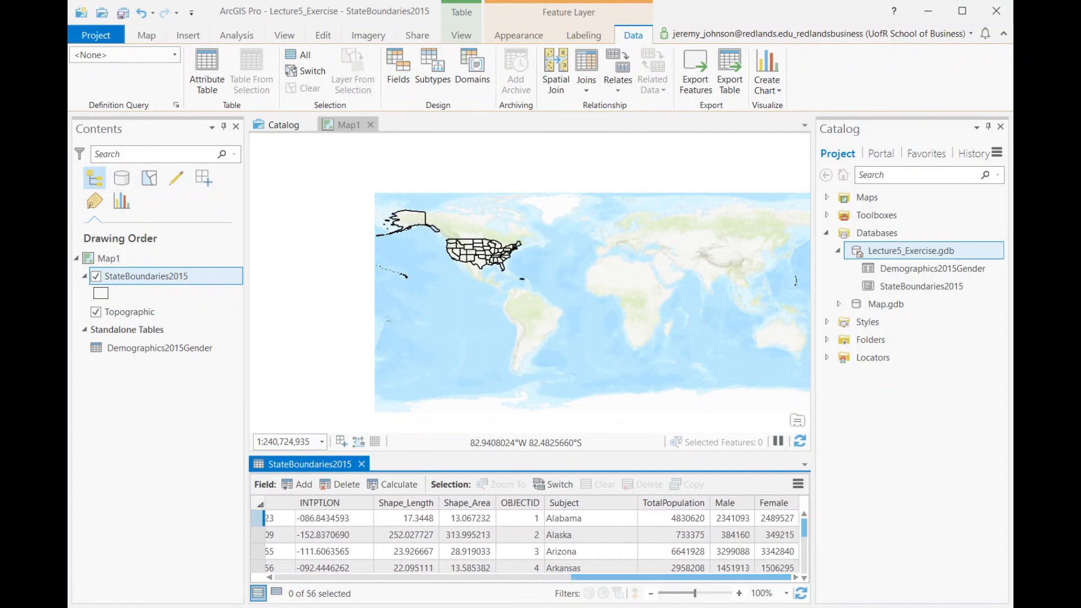
click(571, 521)
click(362, 464)
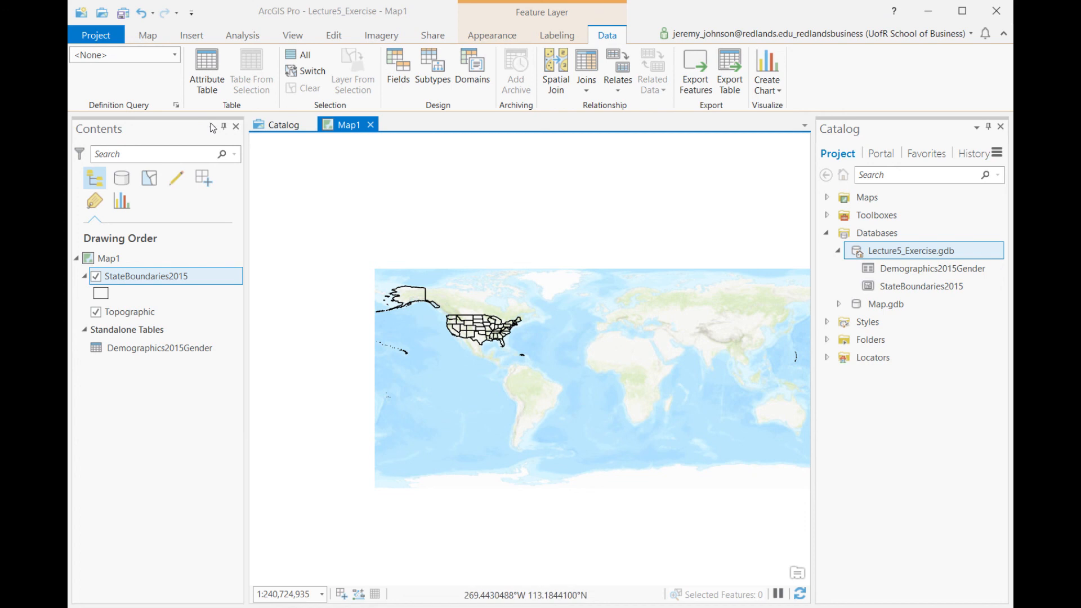
- Zoom the map in on North America so the US states fill the view, and close the Catalog pane
click(151, 35)
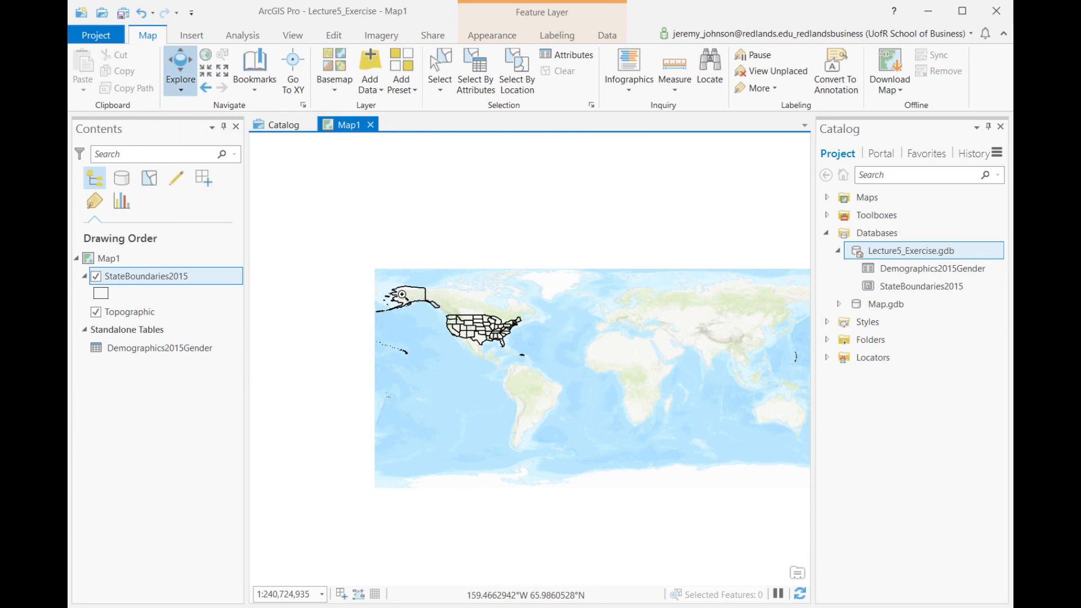
drag(419, 312, 524, 367)
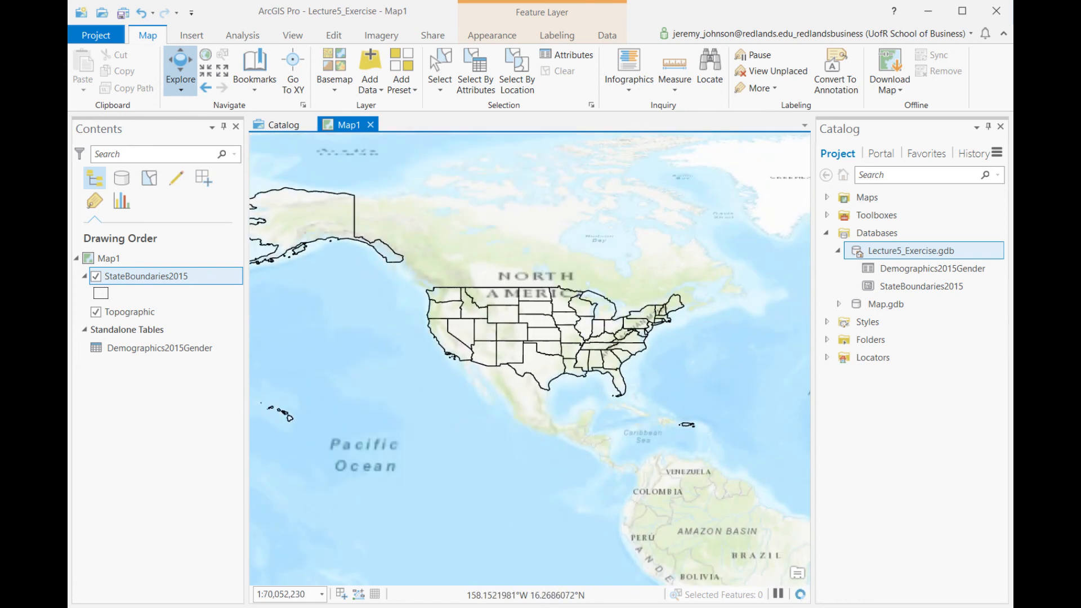
mouse_move(281, 427)
mouse_down()
mouse_move(505, 322)
mouse_move(693, 254)
mouse_up()
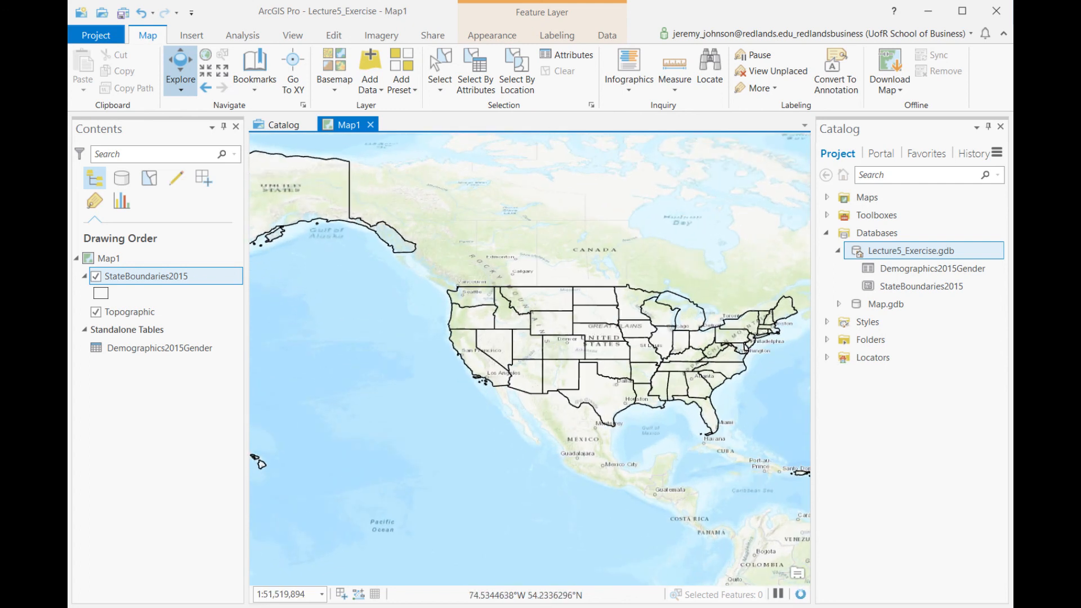
click(1001, 126)
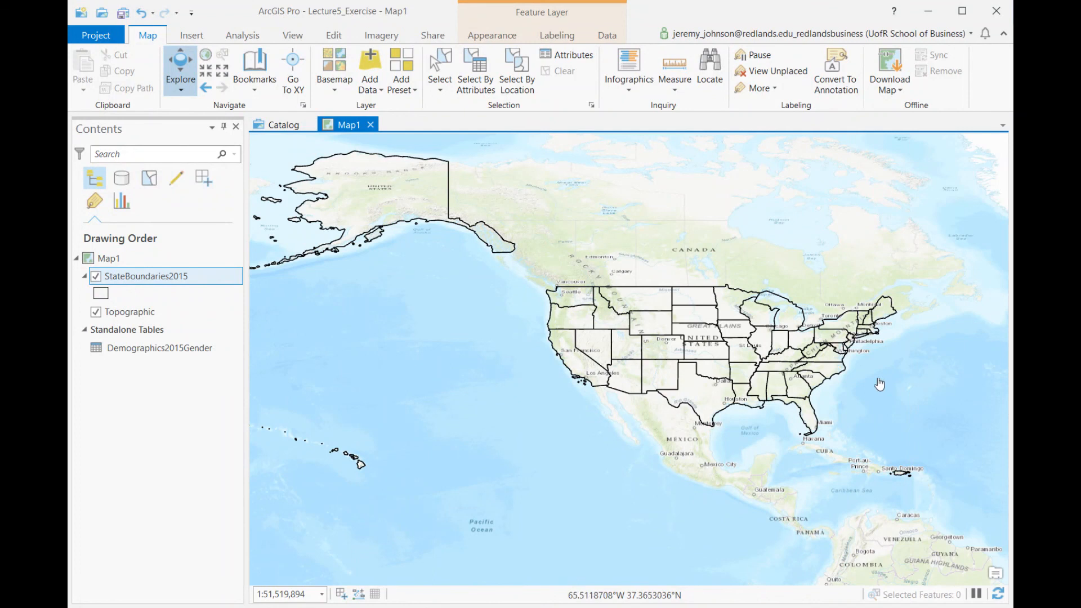